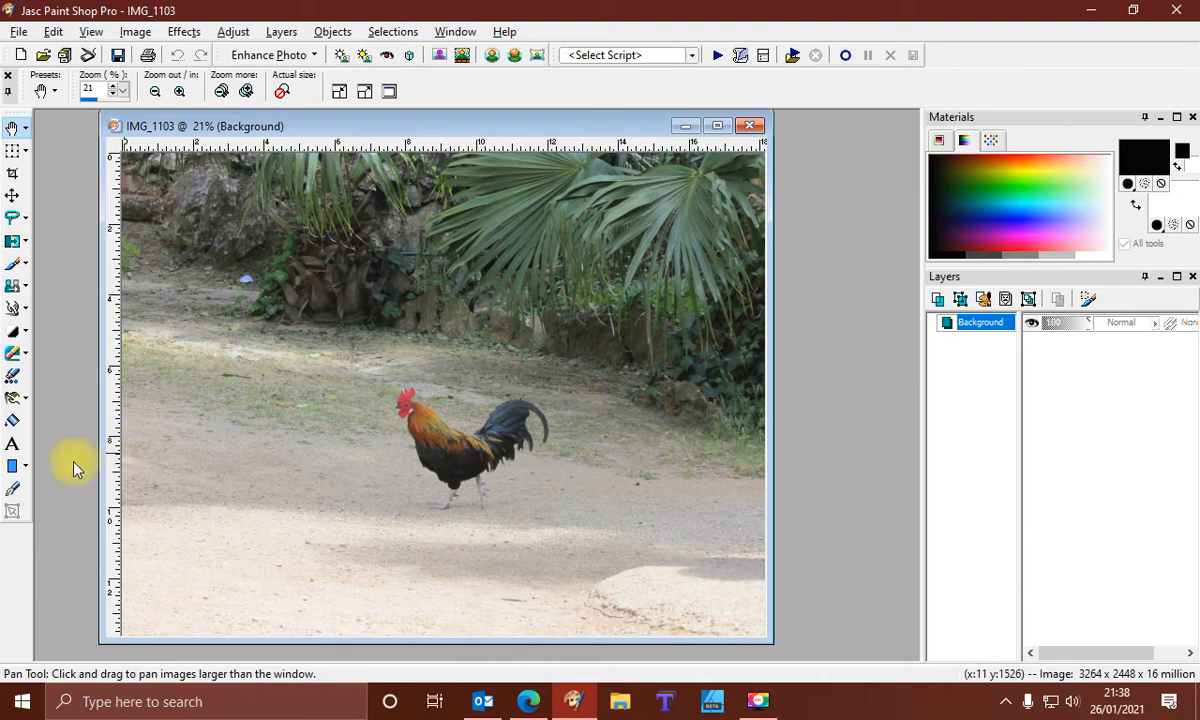
Set up the Text tool to create Vector text and swap the foreground and background colours
{"action": "left_click", "coordinate": [12, 446]}
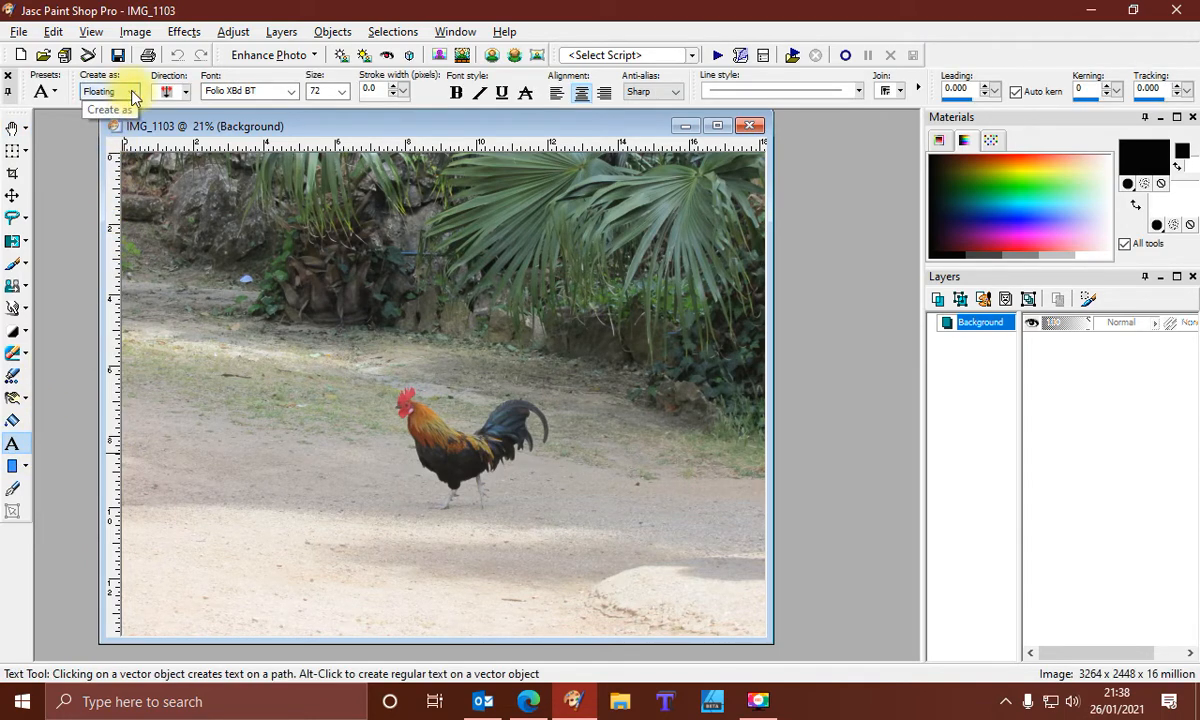
{"action": "left_click", "coordinate": [133, 92]}
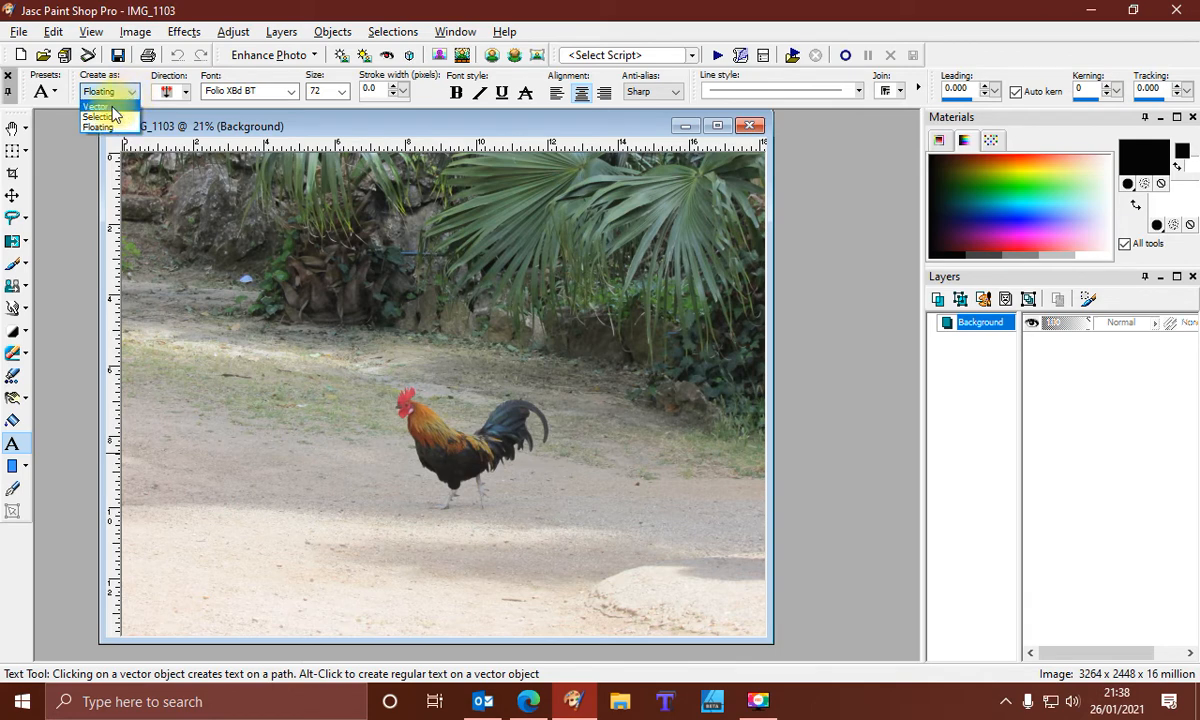
{"action": "left_click", "coordinate": [112, 106]}
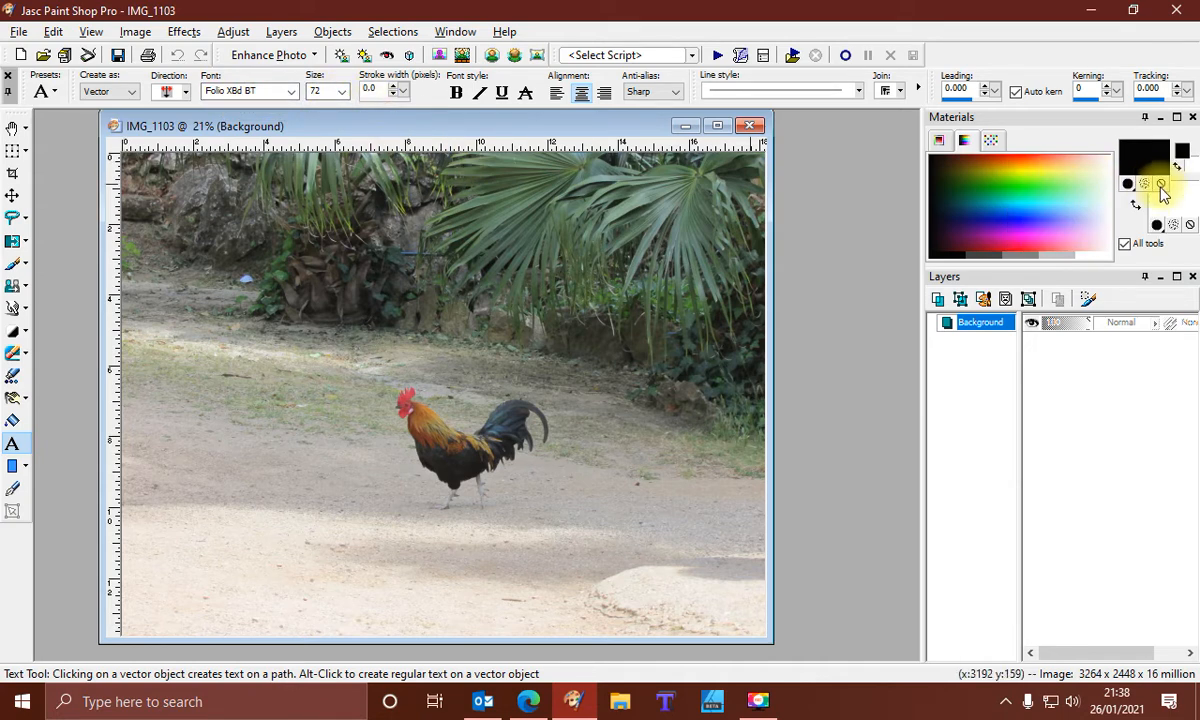
{"action": "left_click", "coordinate": [1136, 205]}
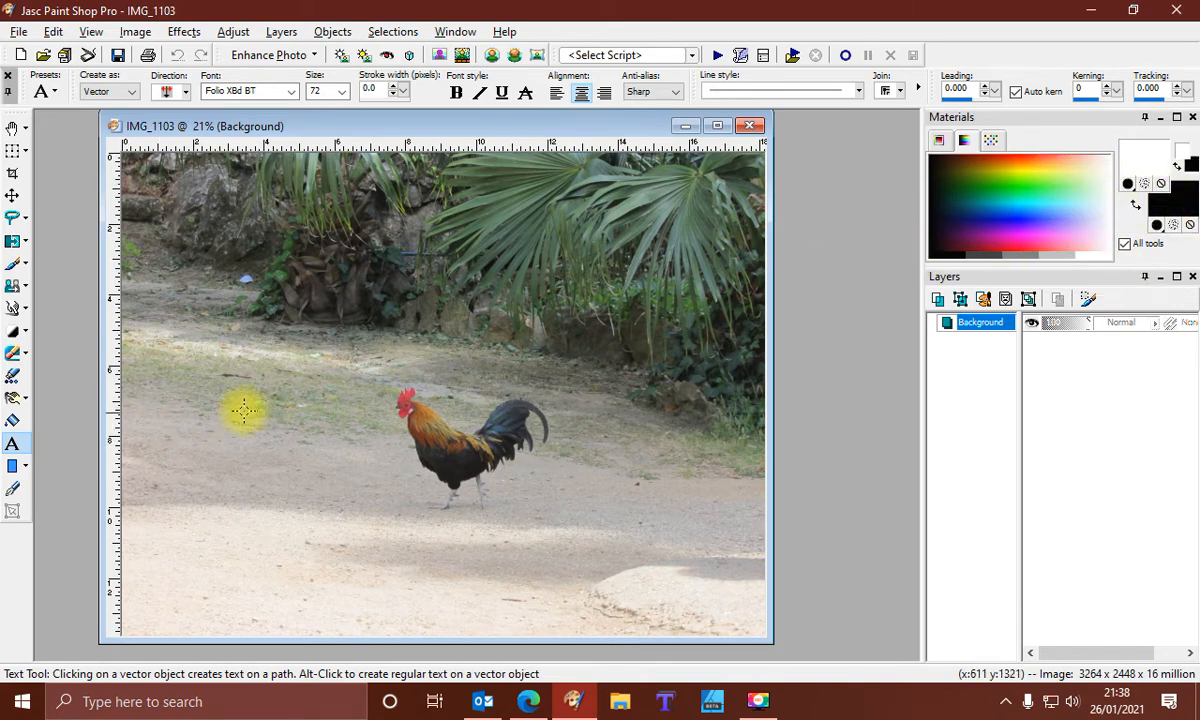
Place the text "wee man" on the photo's lower left, left of the rooster, and apply it
{"action": "left_click", "coordinate": [226, 485]}
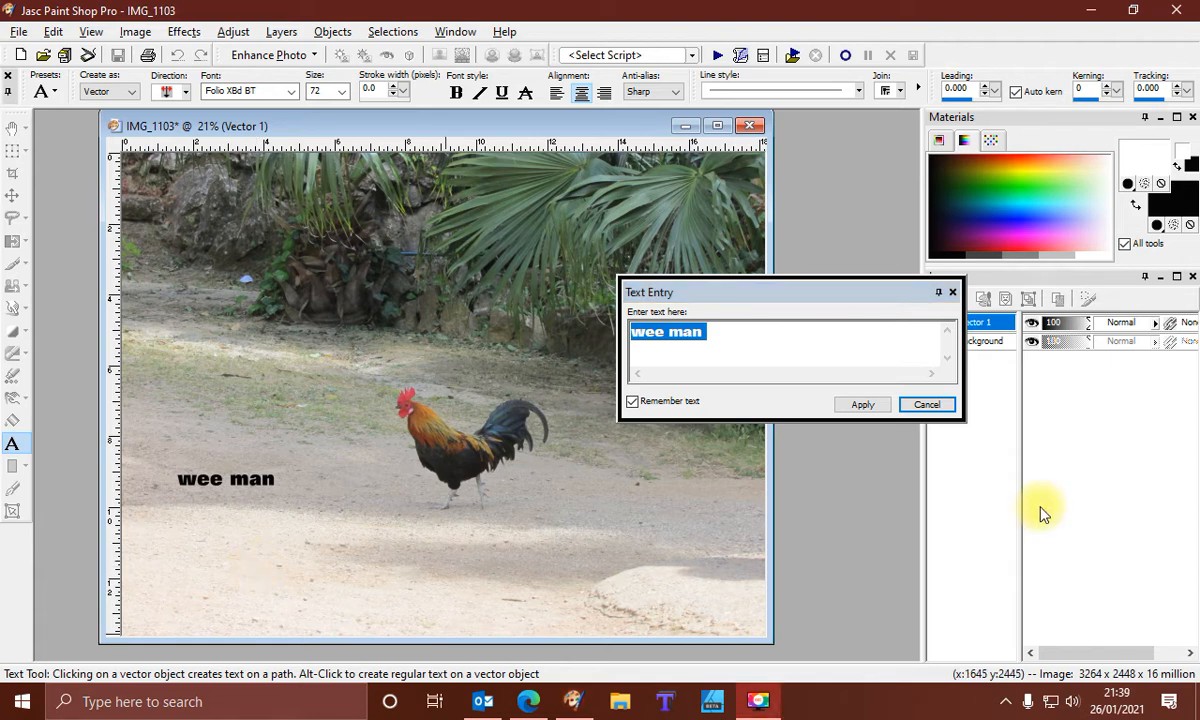
{"action": "left_click", "coordinate": [862, 404]}
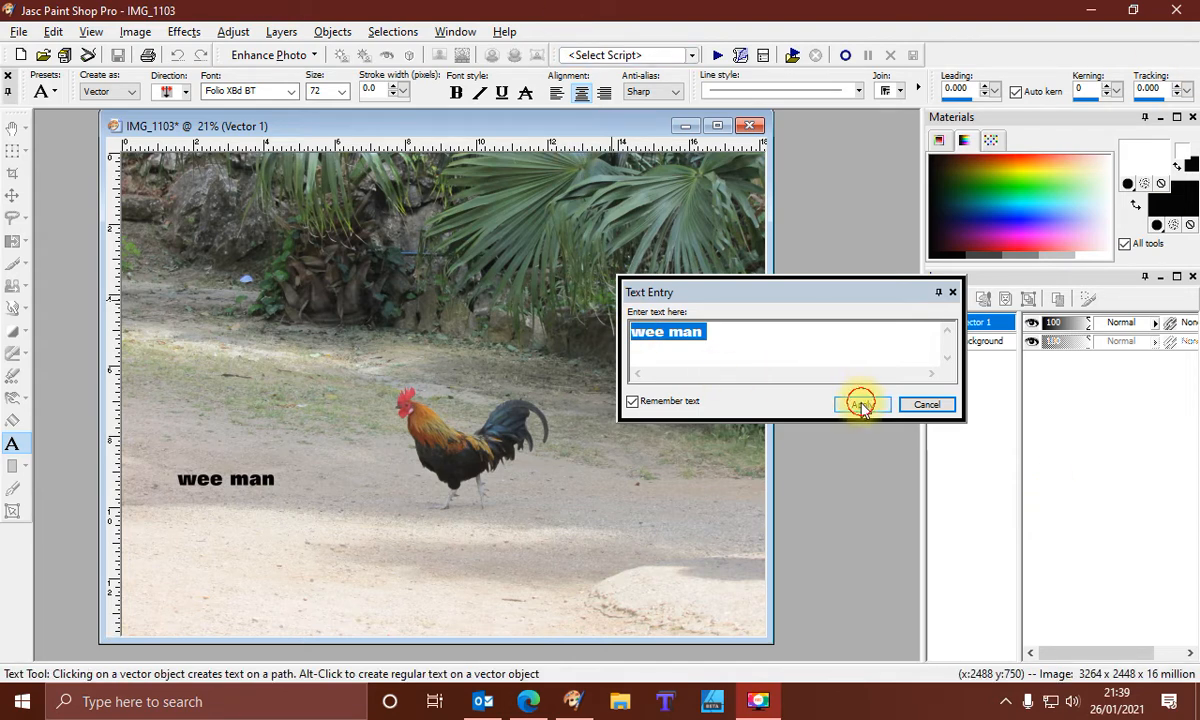
{"action": "left_click", "coordinate": [868, 410]}
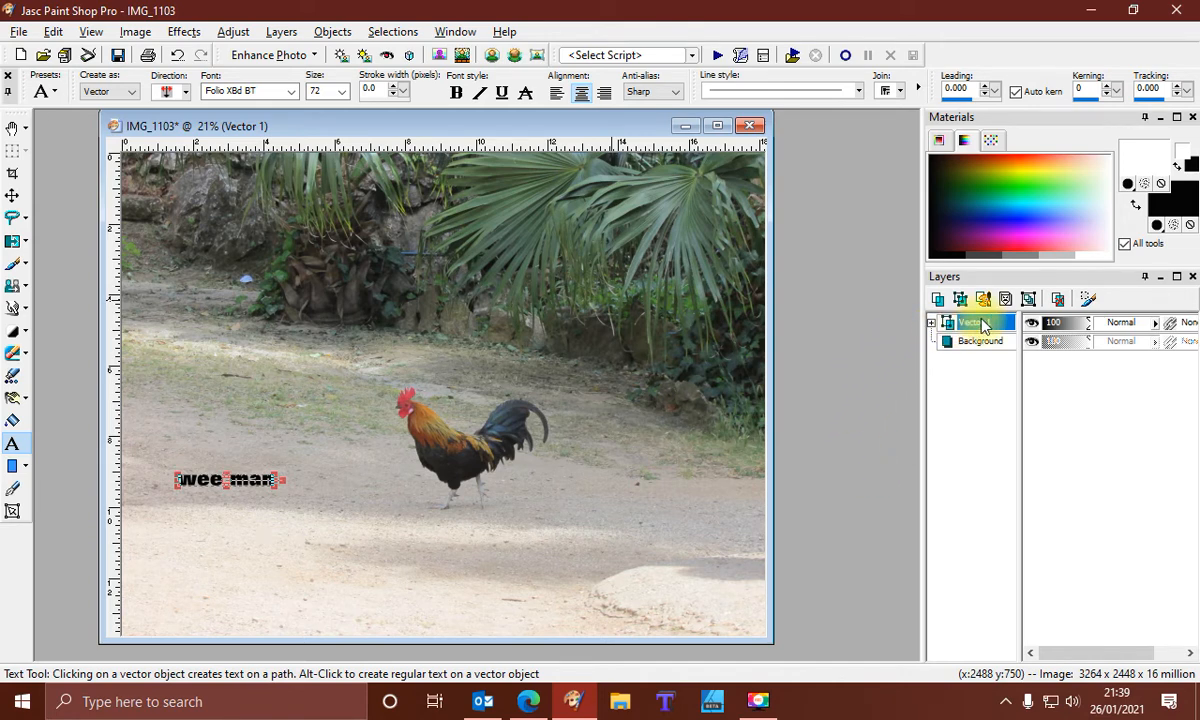
Convert the vector text layer to a raster layer
{"action": "right_click", "coordinate": [988, 326]}
{"action": "mouse_move", "coordinate": [986, 325]}
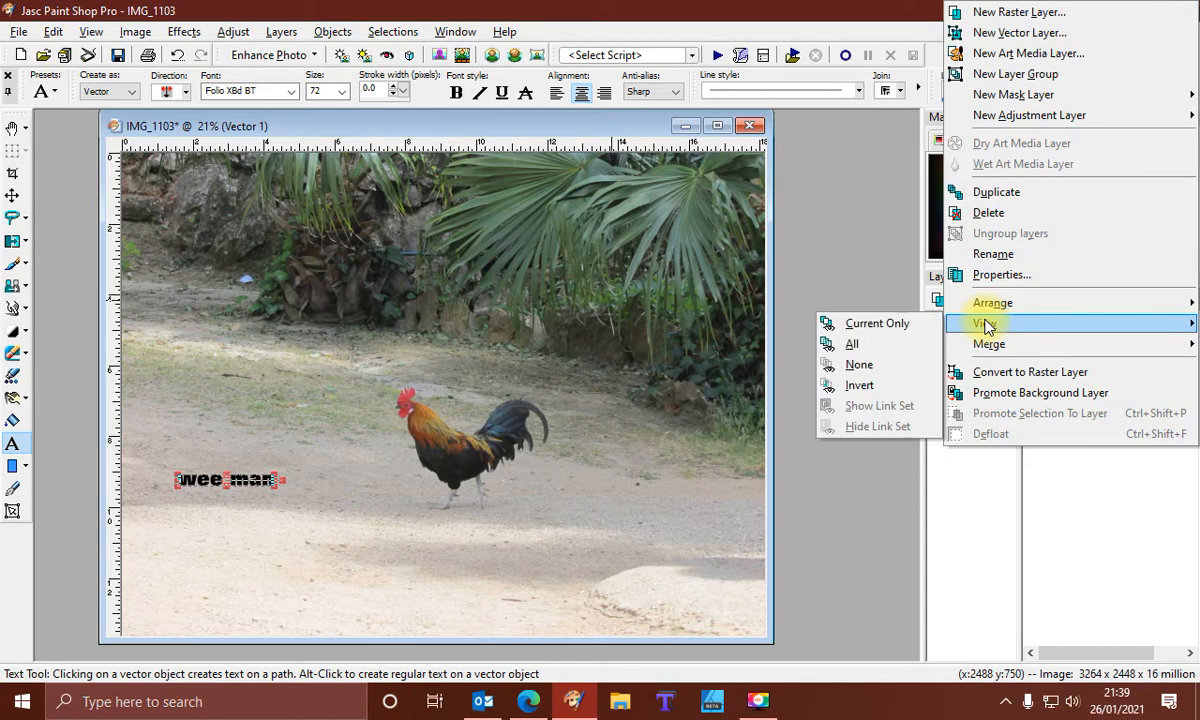
{"action": "left_click", "coordinate": [988, 376]}
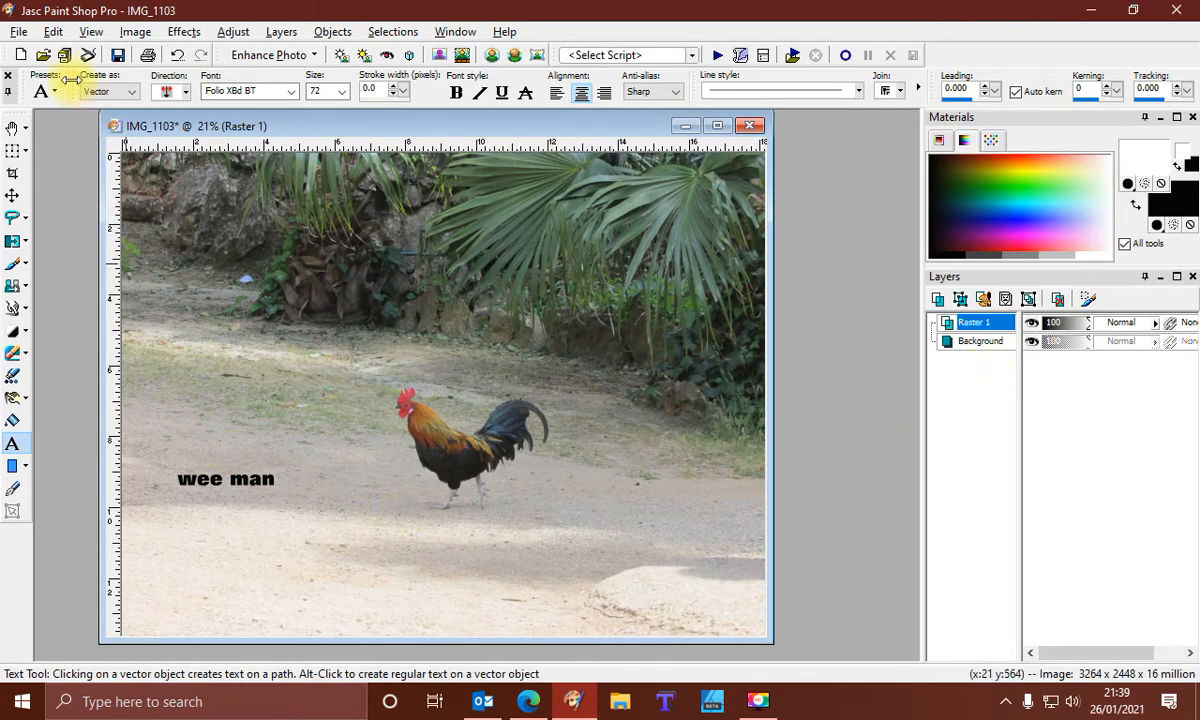
Copy the text layer and paste it as a new image
{"action": "left_click", "coordinate": [53, 31]}
{"action": "left_click", "coordinate": [83, 148]}
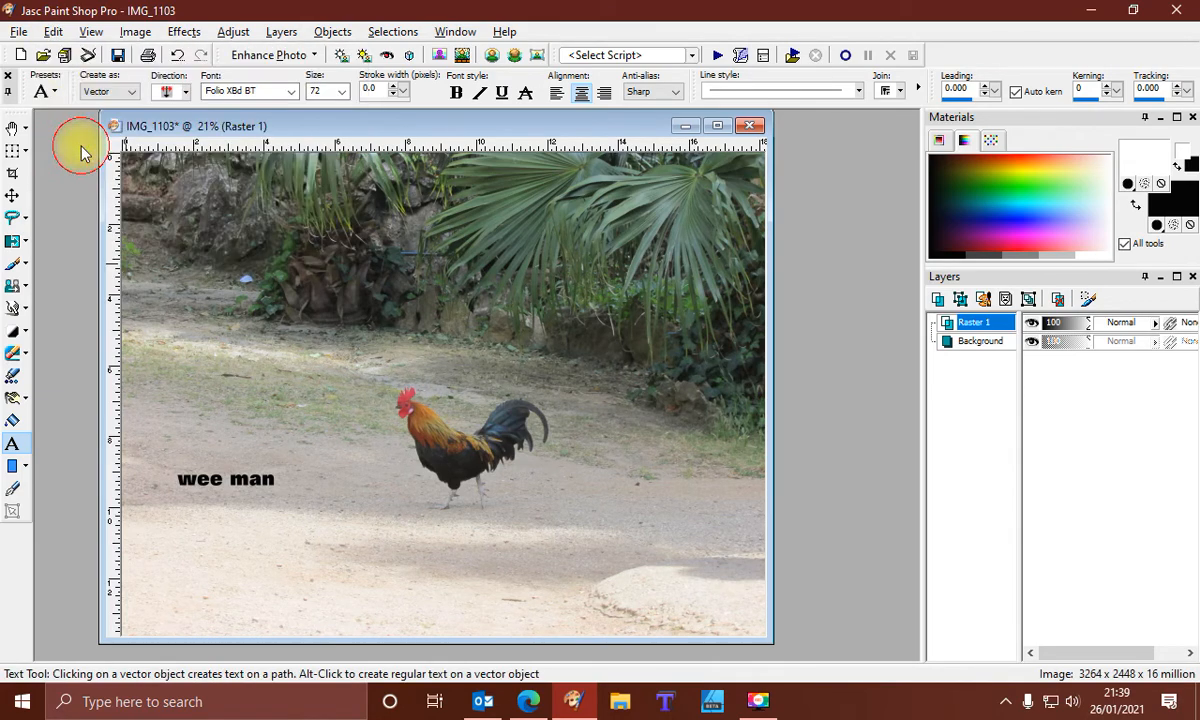
{"action": "left_click", "coordinate": [53, 31]}
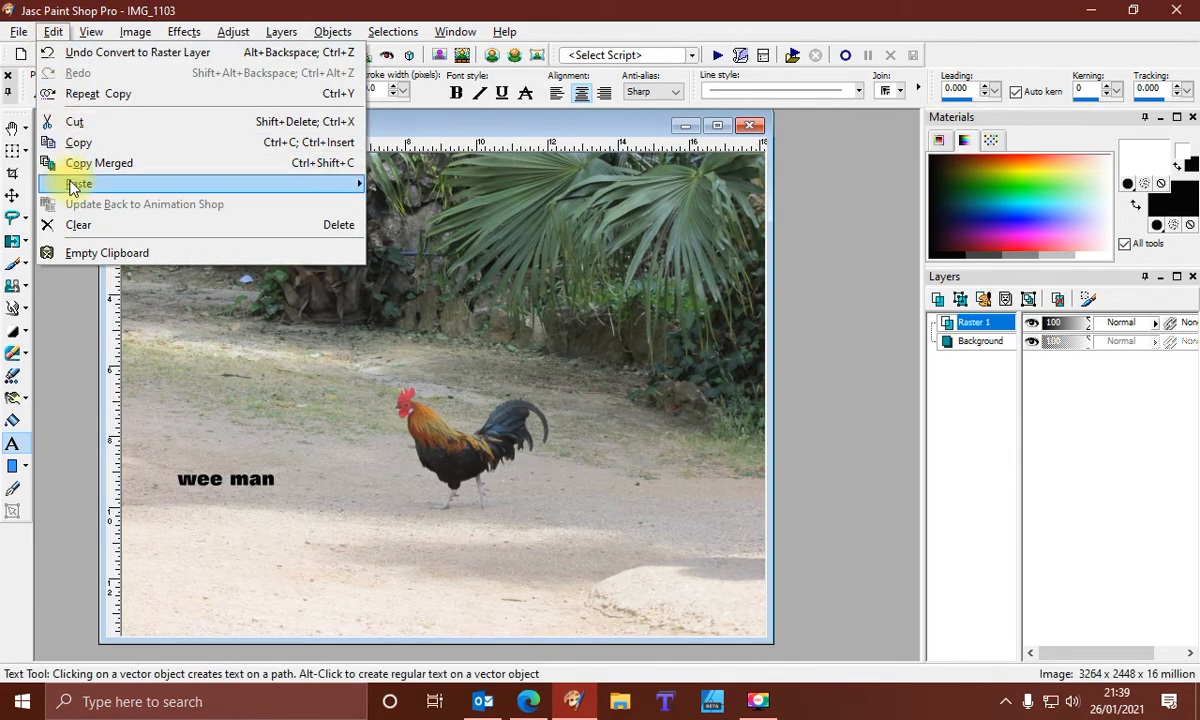
{"action": "mouse_move", "coordinate": [72, 186]}
{"action": "left_click", "coordinate": [400, 184]}
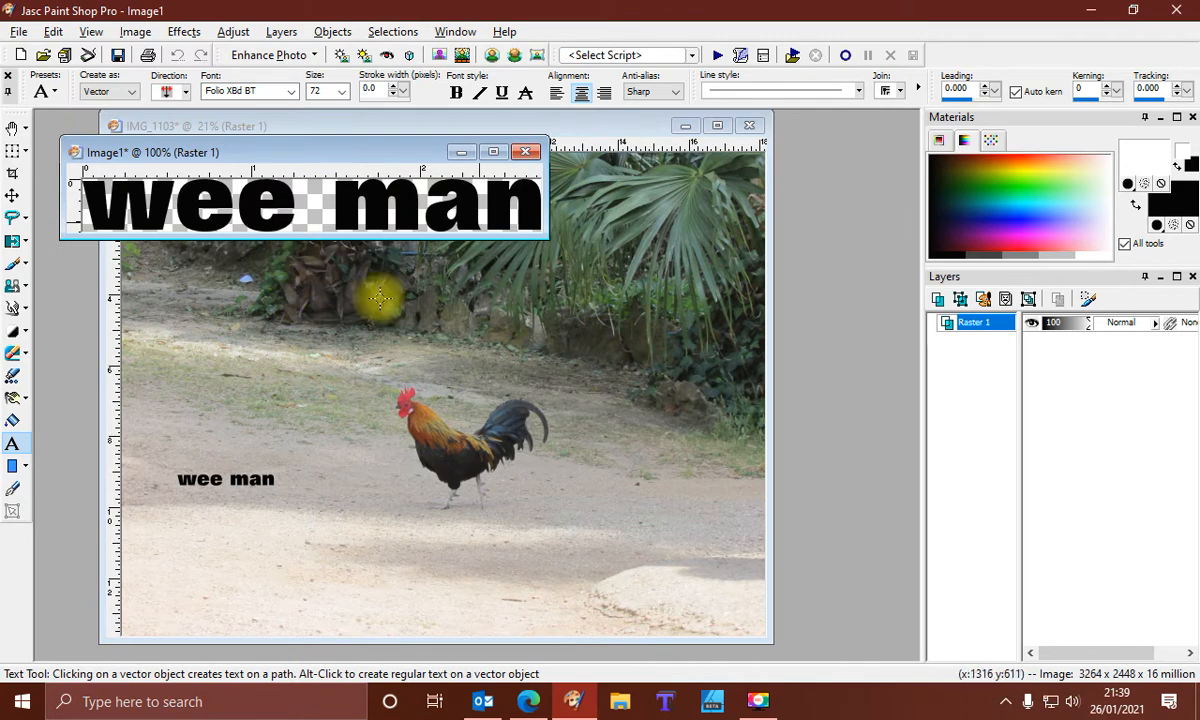
Export the new text image as a picture tube named nnnn
{"action": "left_click_drag", "start_coordinate": [325, 160], "coordinate": [401, 226]}
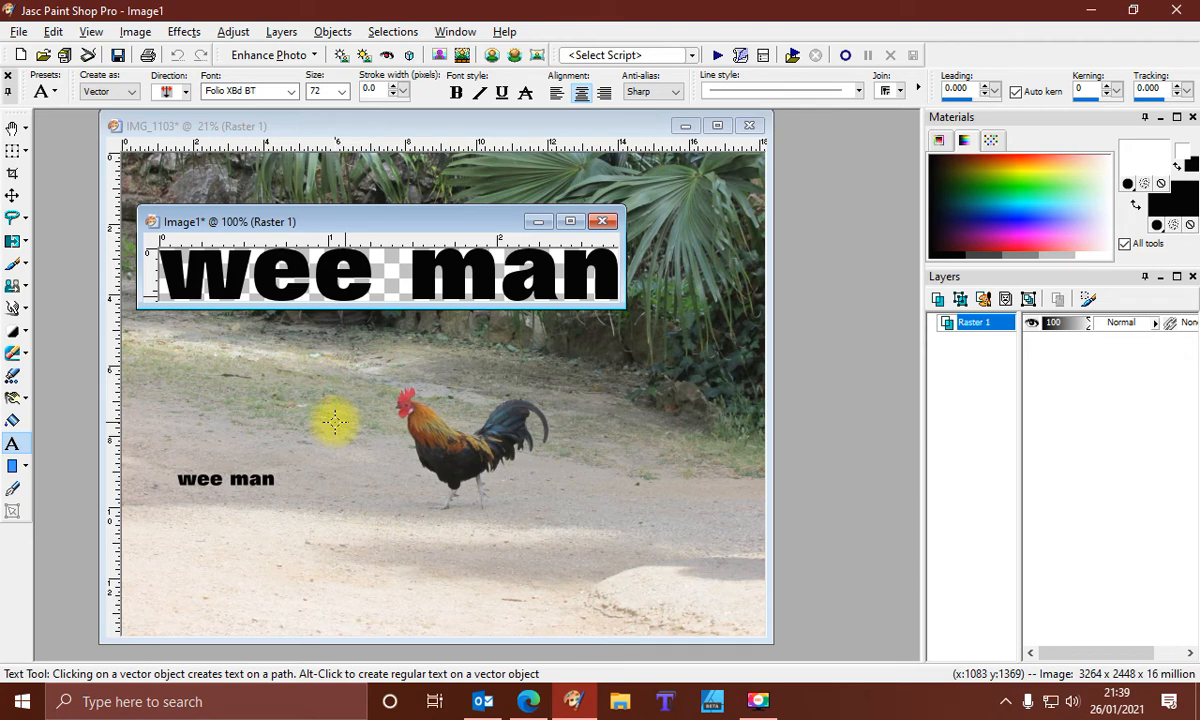
{"action": "left_click_drag", "start_coordinate": [280, 222], "coordinate": [266, 276]}
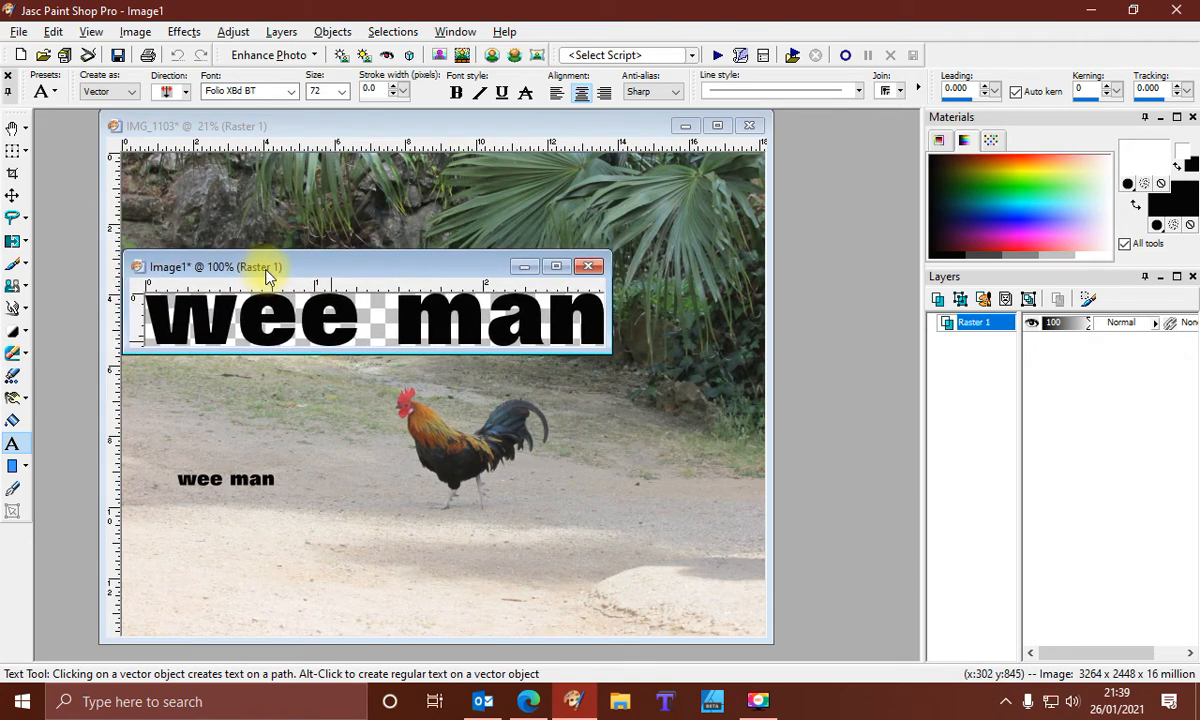
{"action": "left_click_drag", "start_coordinate": [266, 276], "coordinate": [246, 274]}
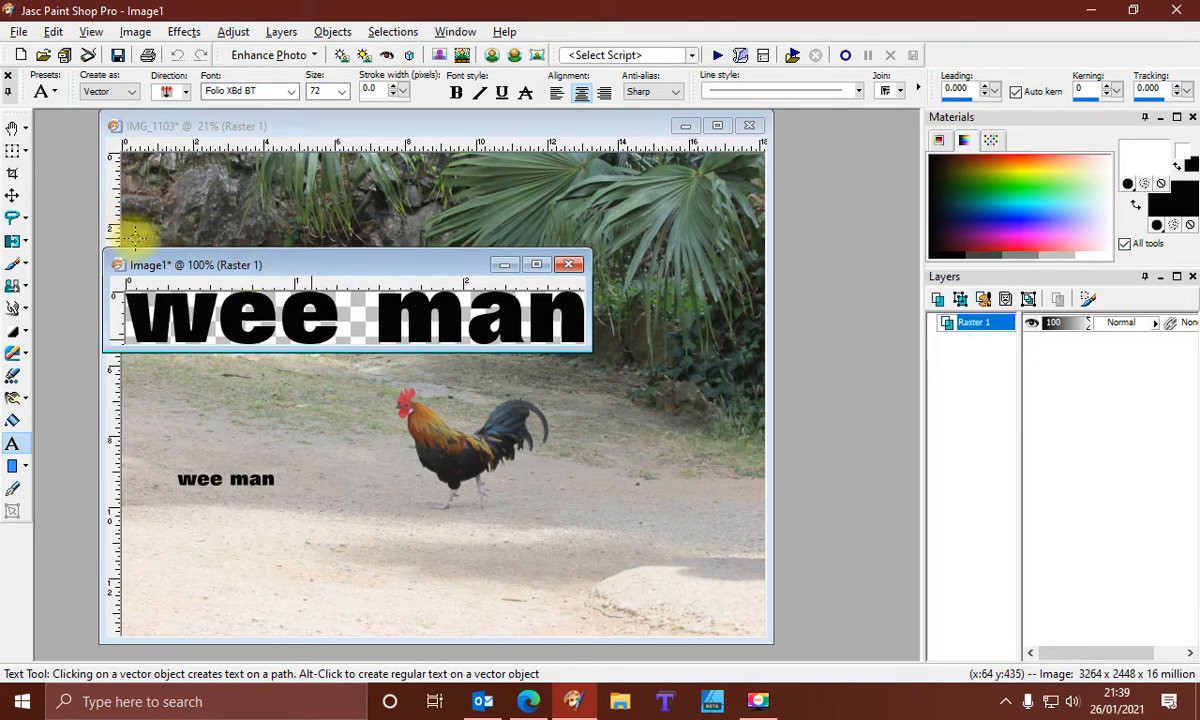
{"action": "left_click", "coordinate": [16, 34]}
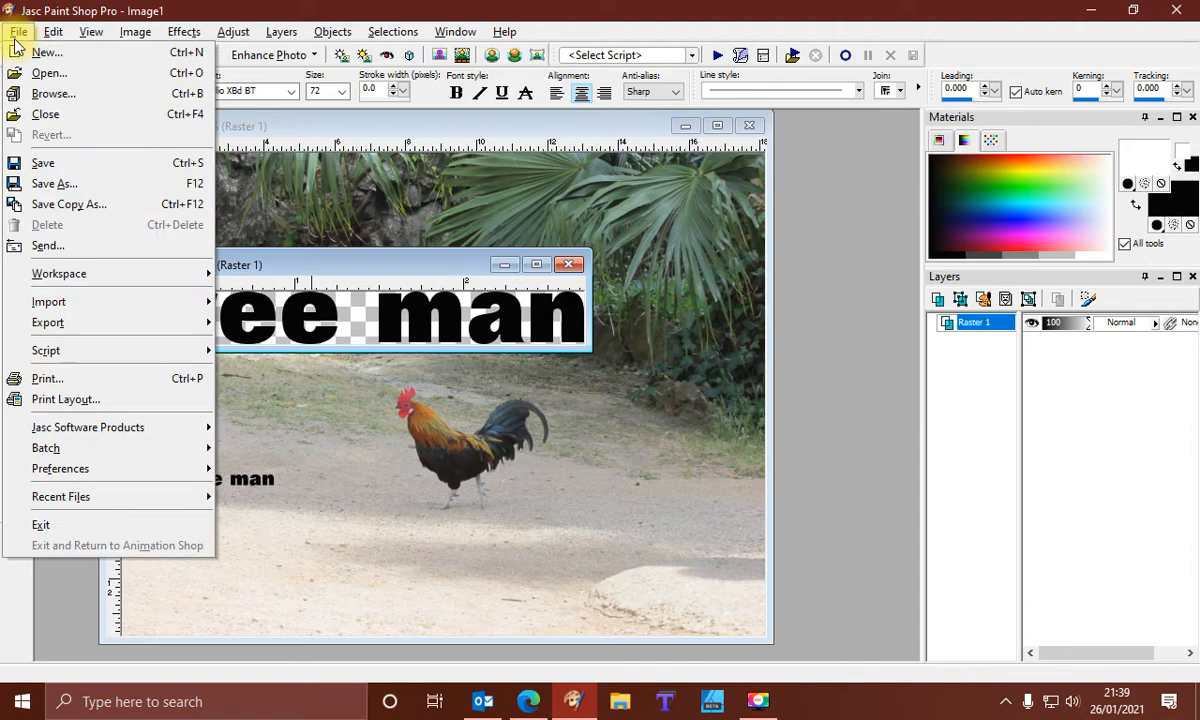
{"action": "mouse_move", "coordinate": [160, 324]}
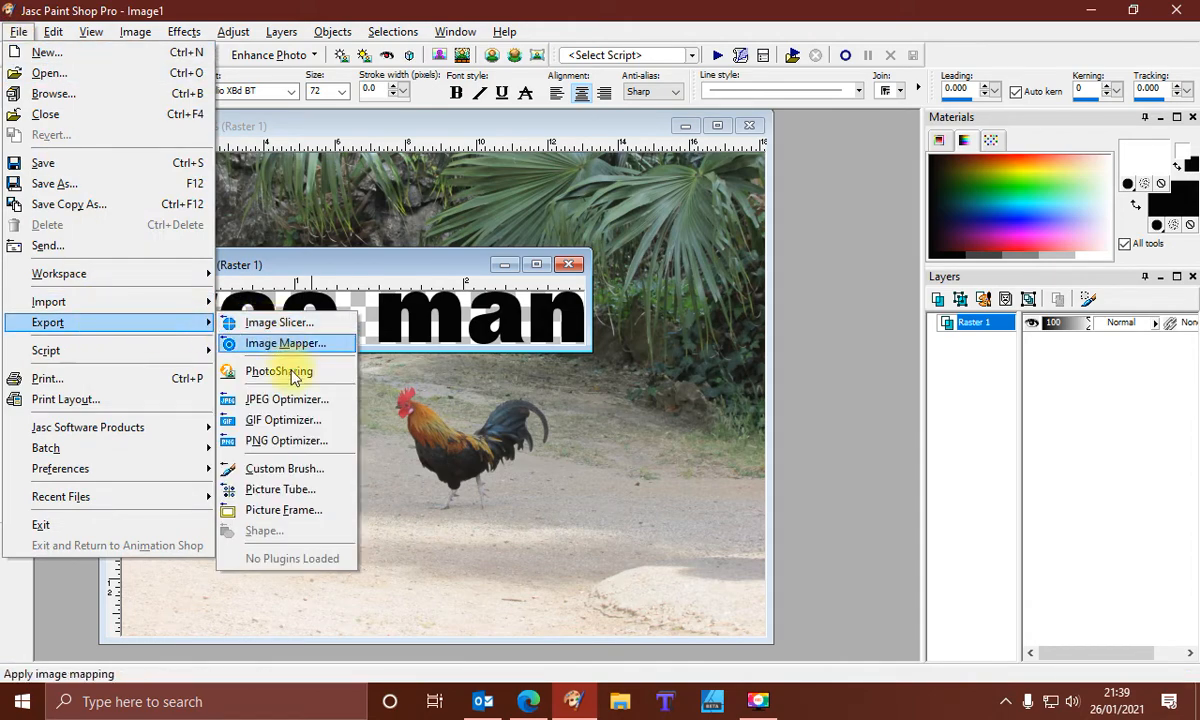
{"action": "left_click", "coordinate": [328, 490]}
{"action": "left_click", "coordinate": [687, 394]}
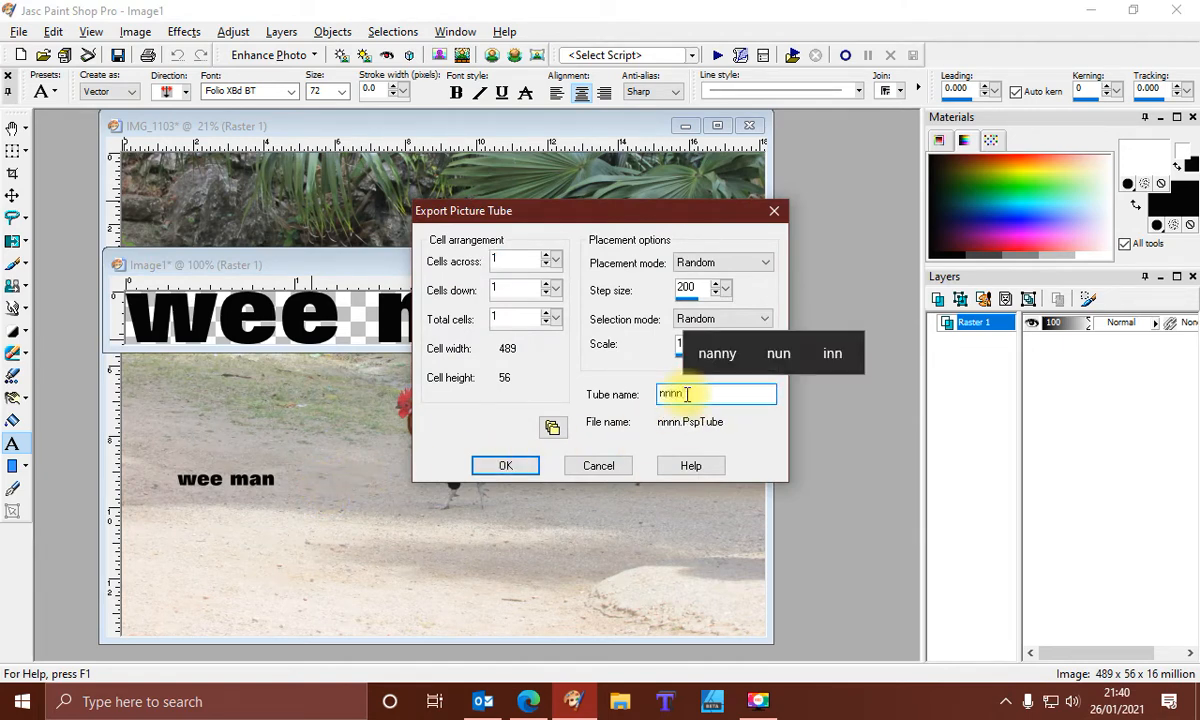
{"action": "left_click", "coordinate": [515, 466]}
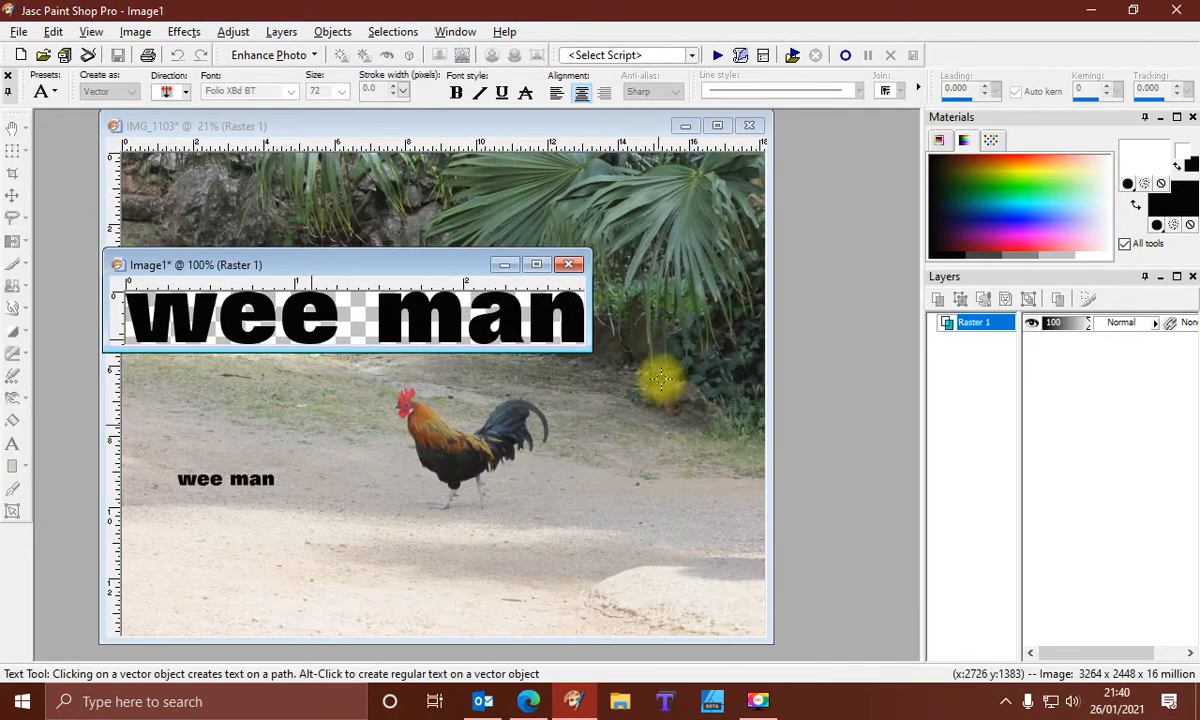
Close the new text image without saving changes
{"action": "left_click", "coordinate": [570, 268]}
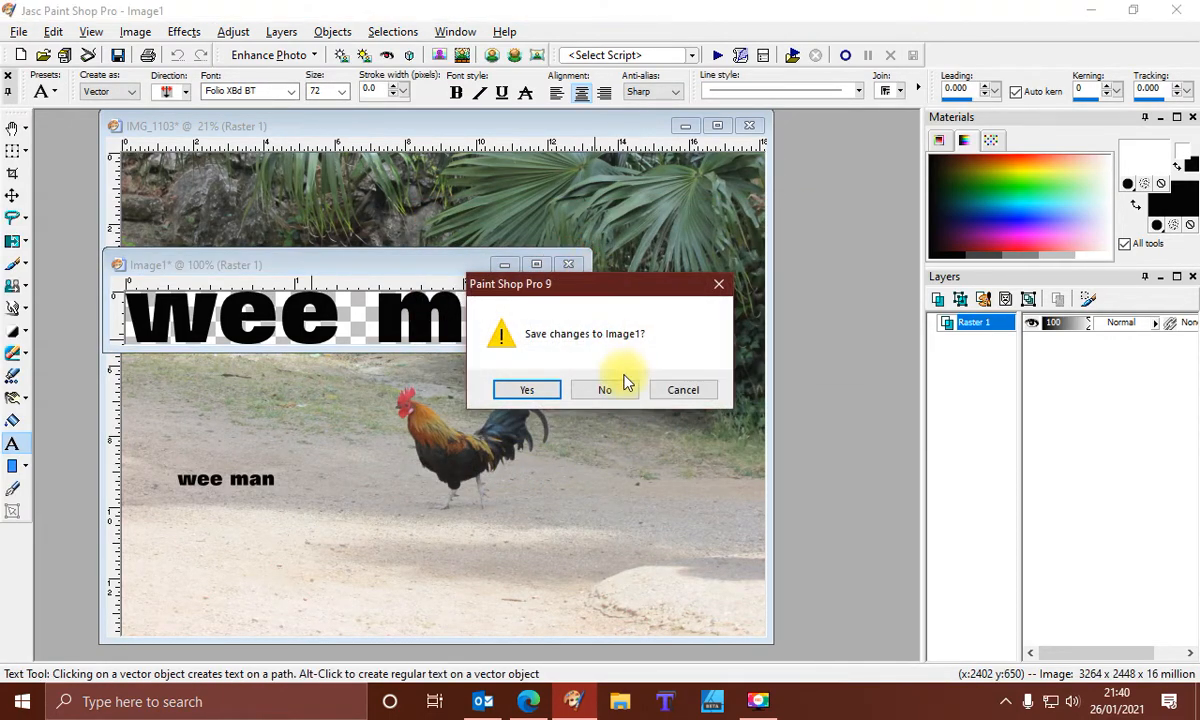
{"action": "left_click", "coordinate": [572, 374]}
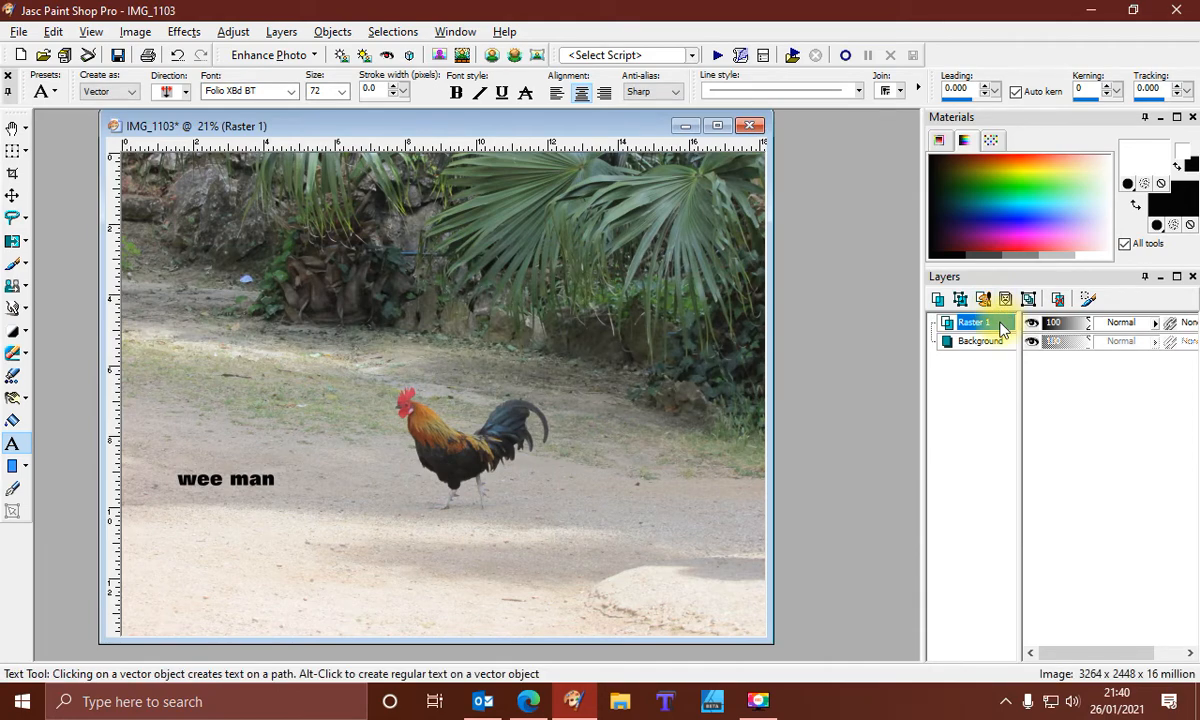
Delete the rasterized text layer Raster 1 from the photo
{"action": "right_click", "coordinate": [980, 323]}
{"action": "left_click", "coordinate": [990, 212]}
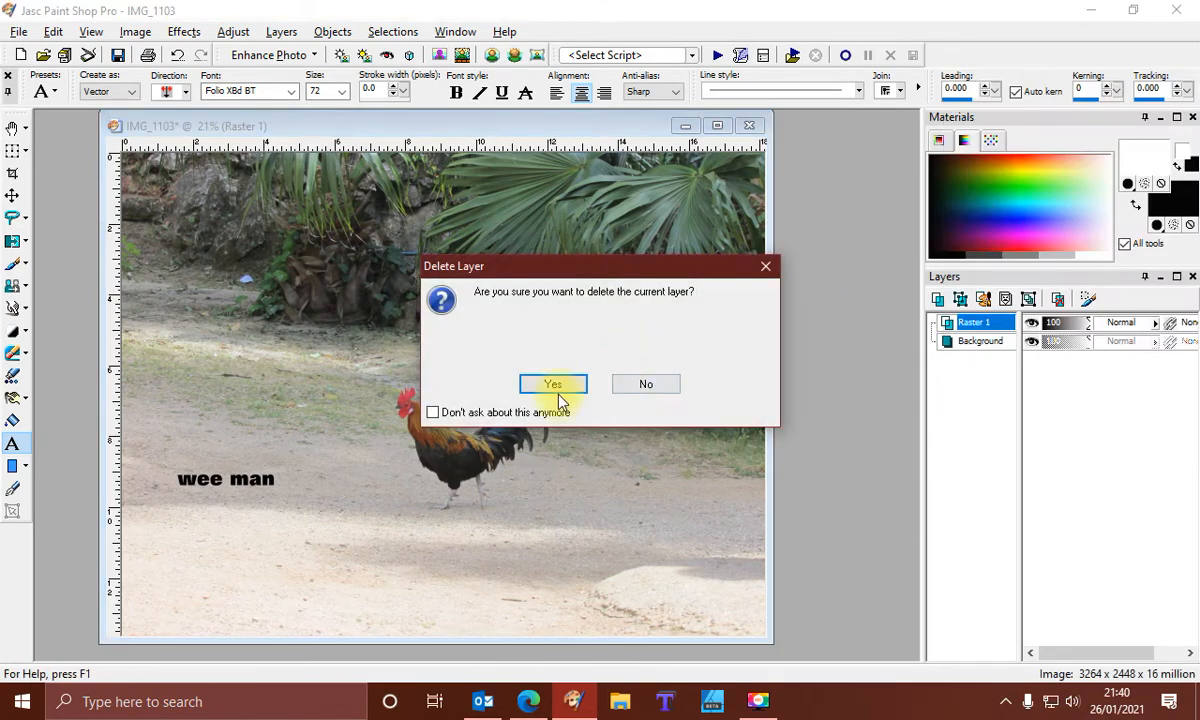
{"action": "left_click", "coordinate": [555, 382]}
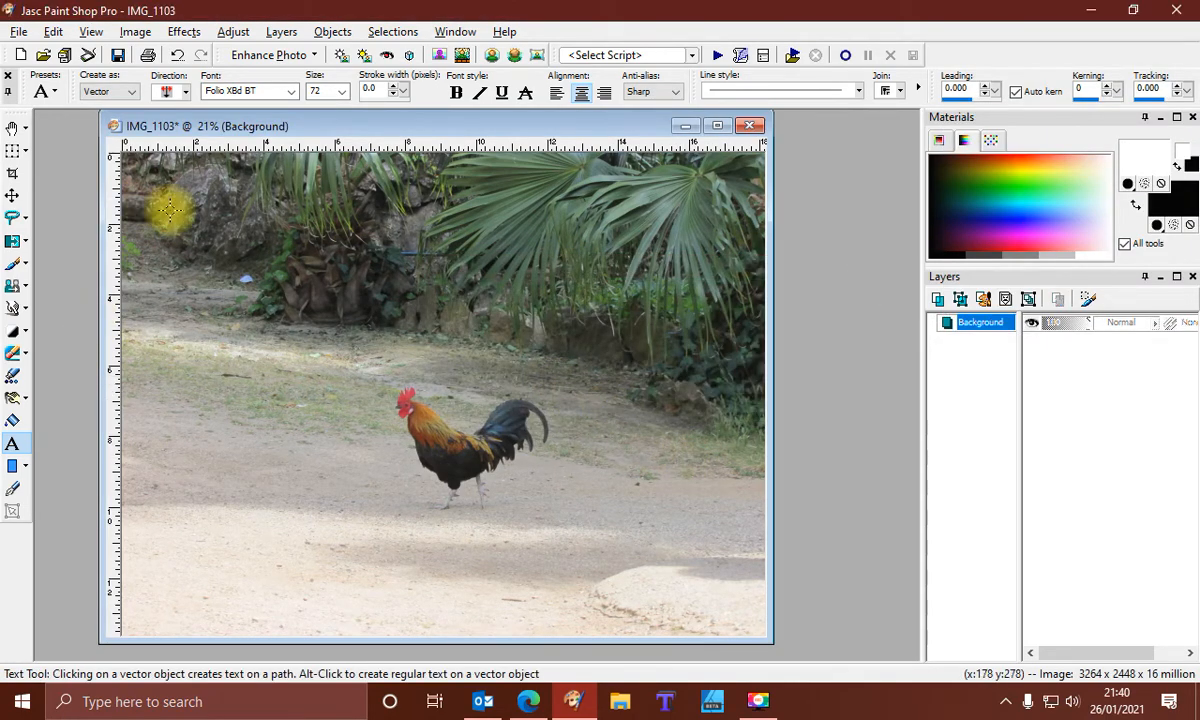
Add a new raster layer to the photo
{"action": "left_click", "coordinate": [281, 33]}
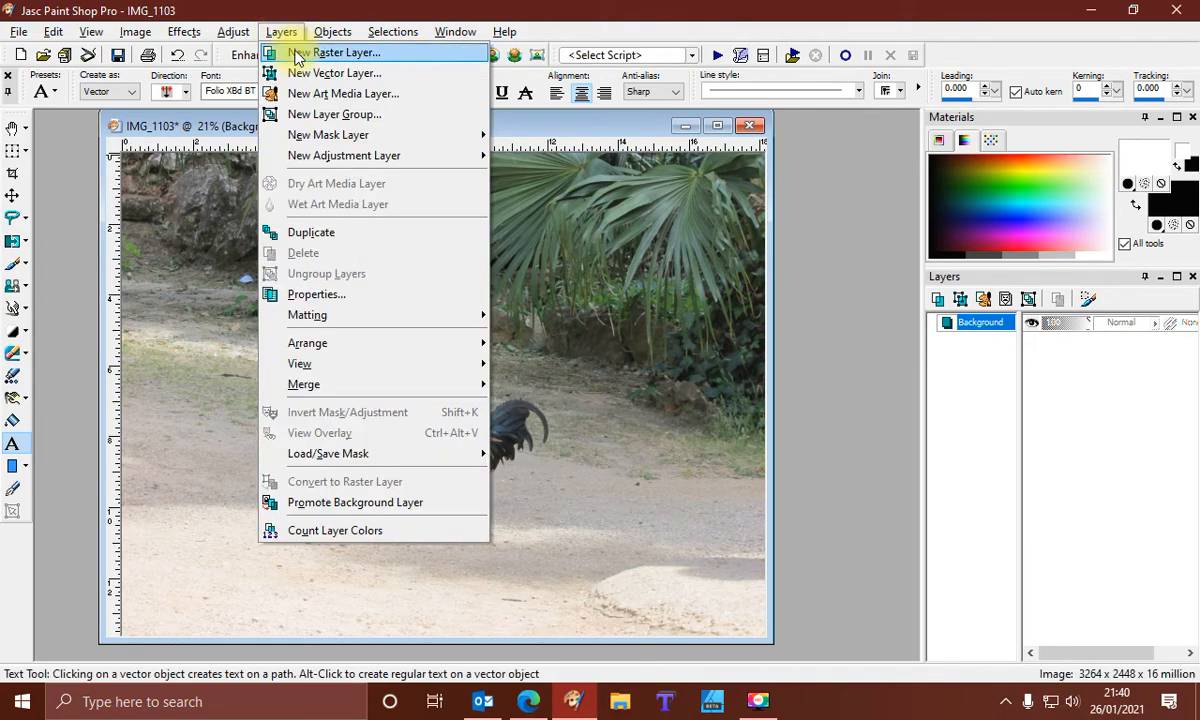
{"action": "left_click", "coordinate": [290, 52]}
{"action": "left_click", "coordinate": [619, 556]}
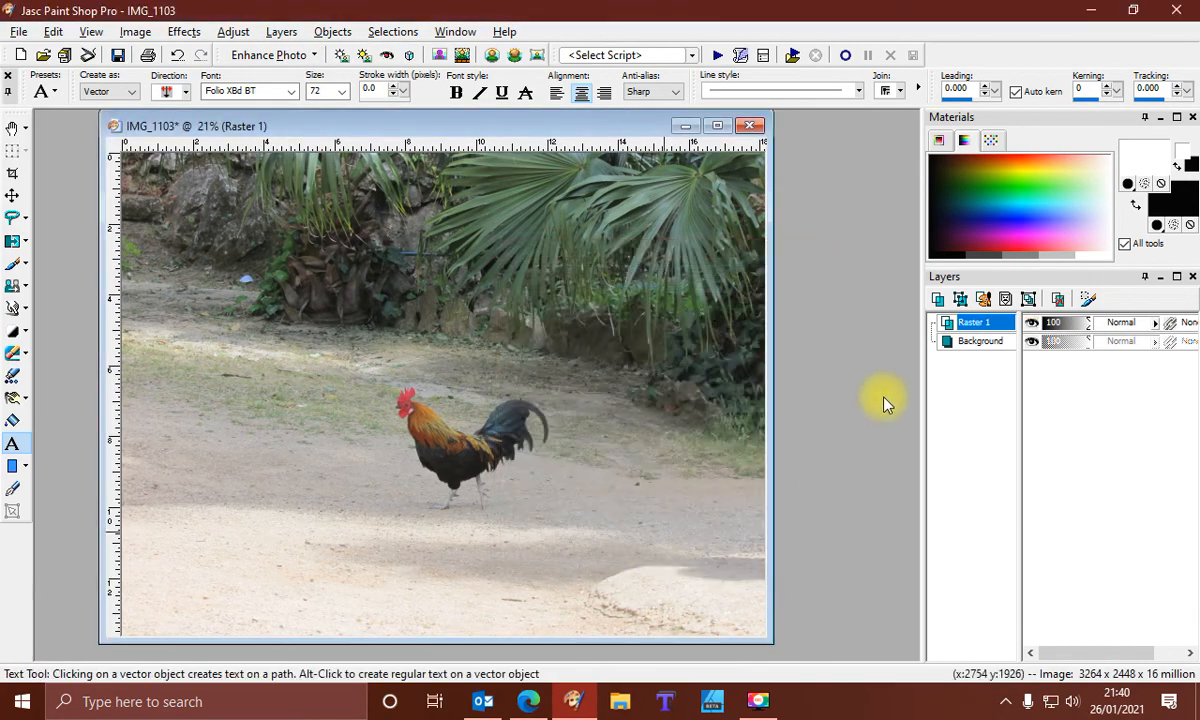
With the Picture Tube tool, stamp the nnnn tube onto the Background layer near the photo's lower left
{"action": "left_click", "coordinate": [981, 343]}
{"action": "right_click", "coordinate": [981, 343]}
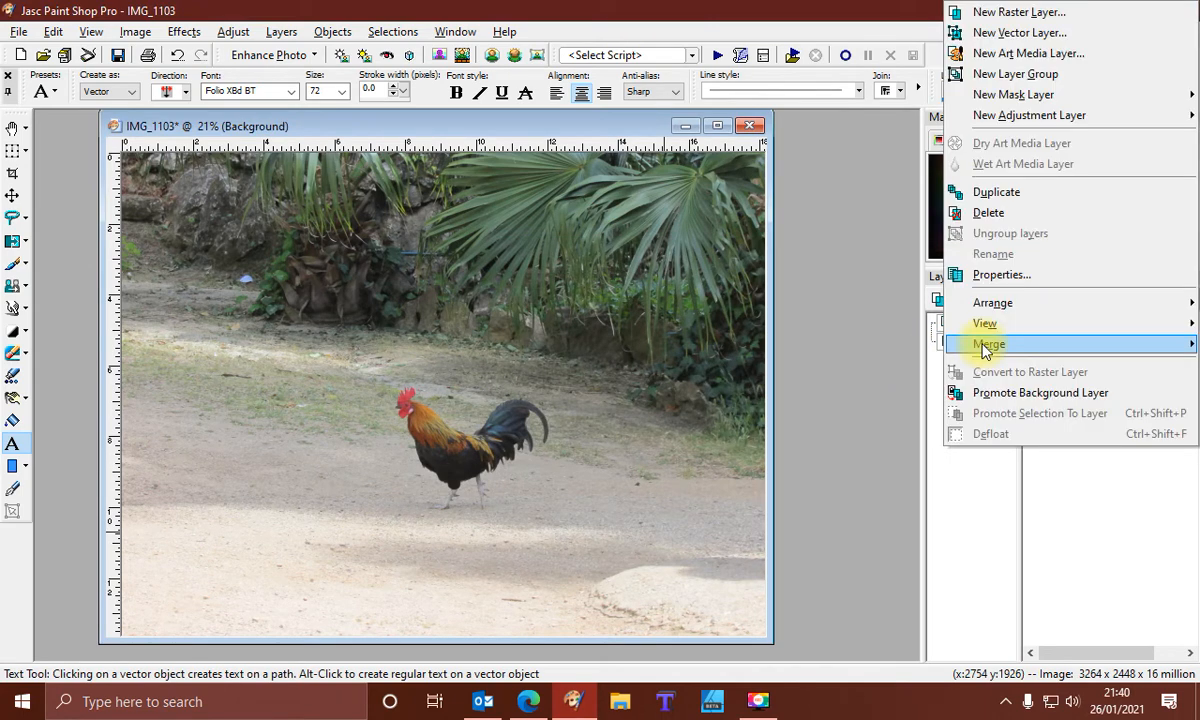
{"action": "left_click", "coordinate": [823, 256]}
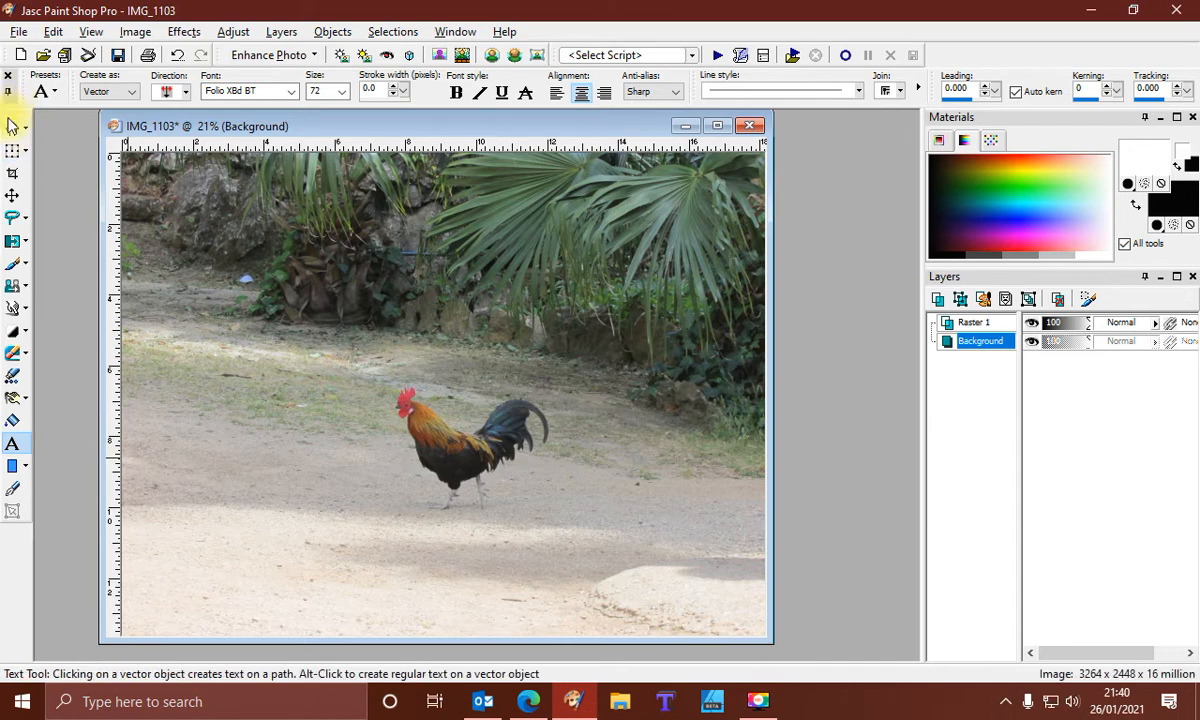
{"action": "left_click", "coordinate": [13, 380]}
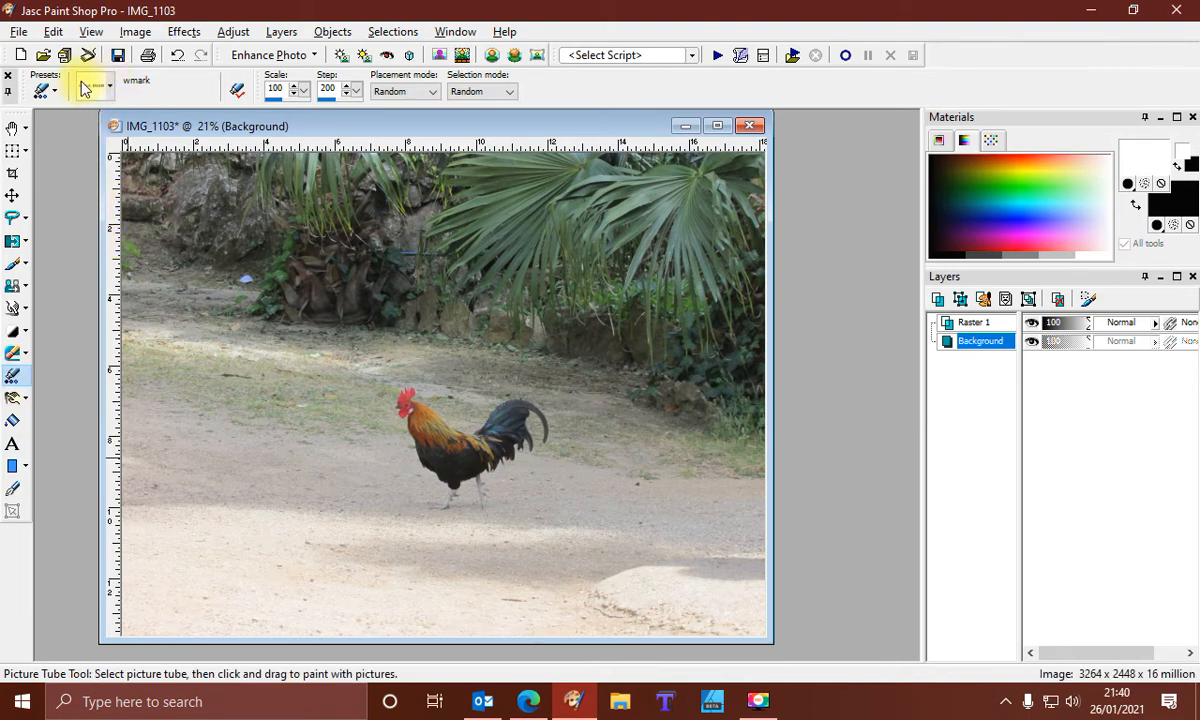
{"action": "left_click", "coordinate": [110, 87]}
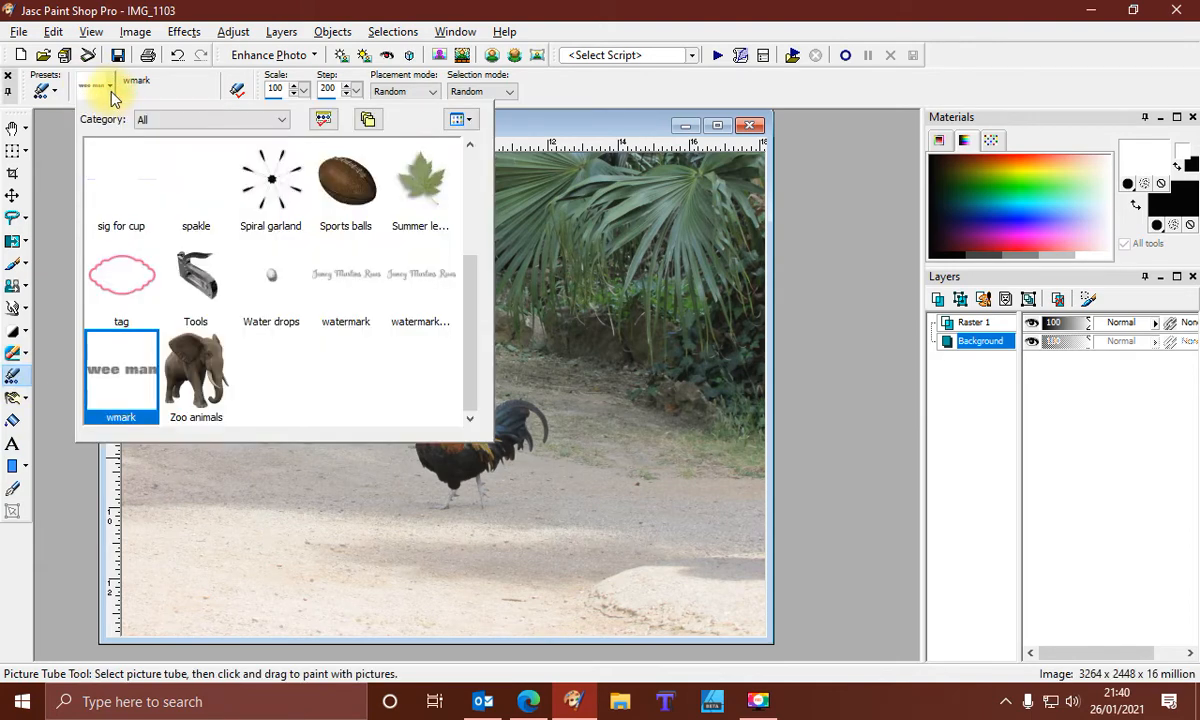
{"action": "scroll", "coordinate": [293, 340], "scroll_direction": "up", "scroll_amount": 1}
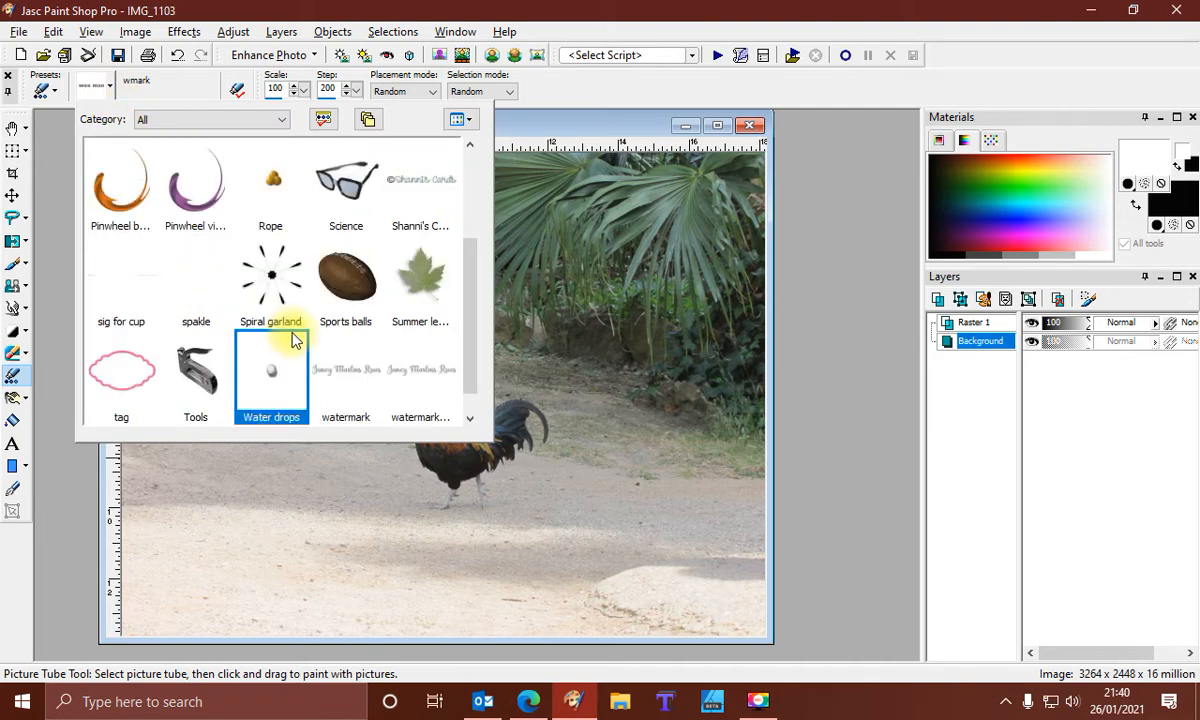
{"action": "scroll", "coordinate": [293, 340], "scroll_direction": "up", "scroll_amount": 1}
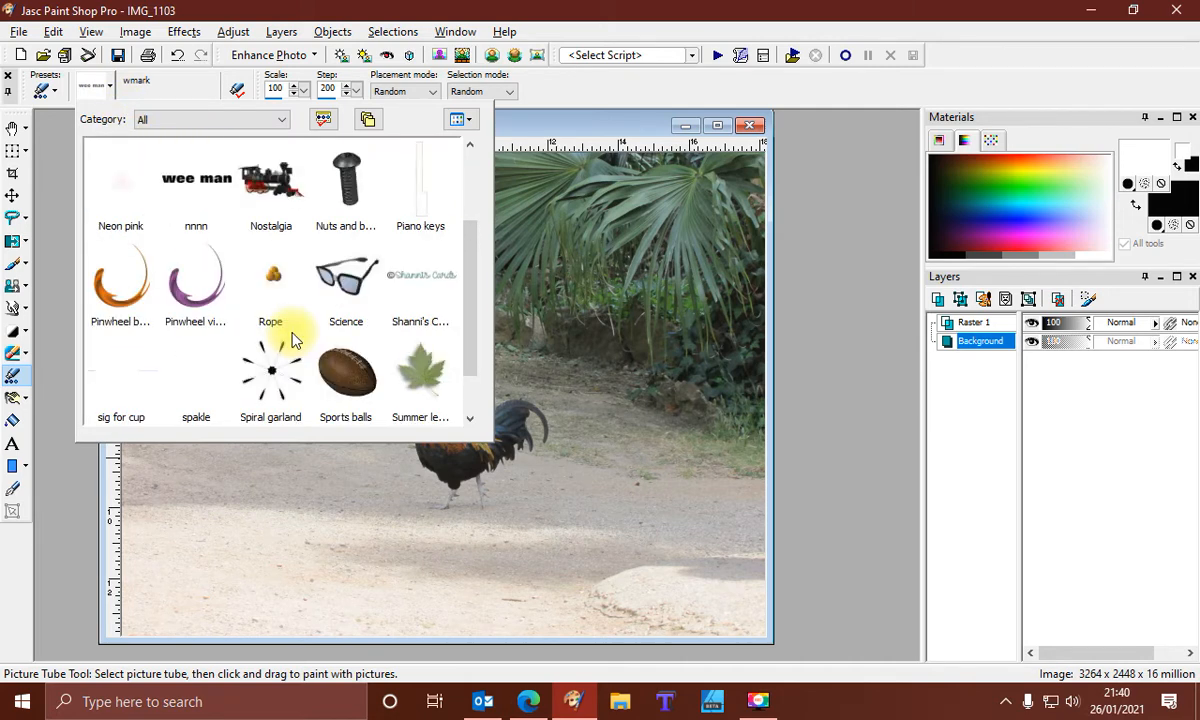
{"action": "left_click", "coordinate": [185, 194]}
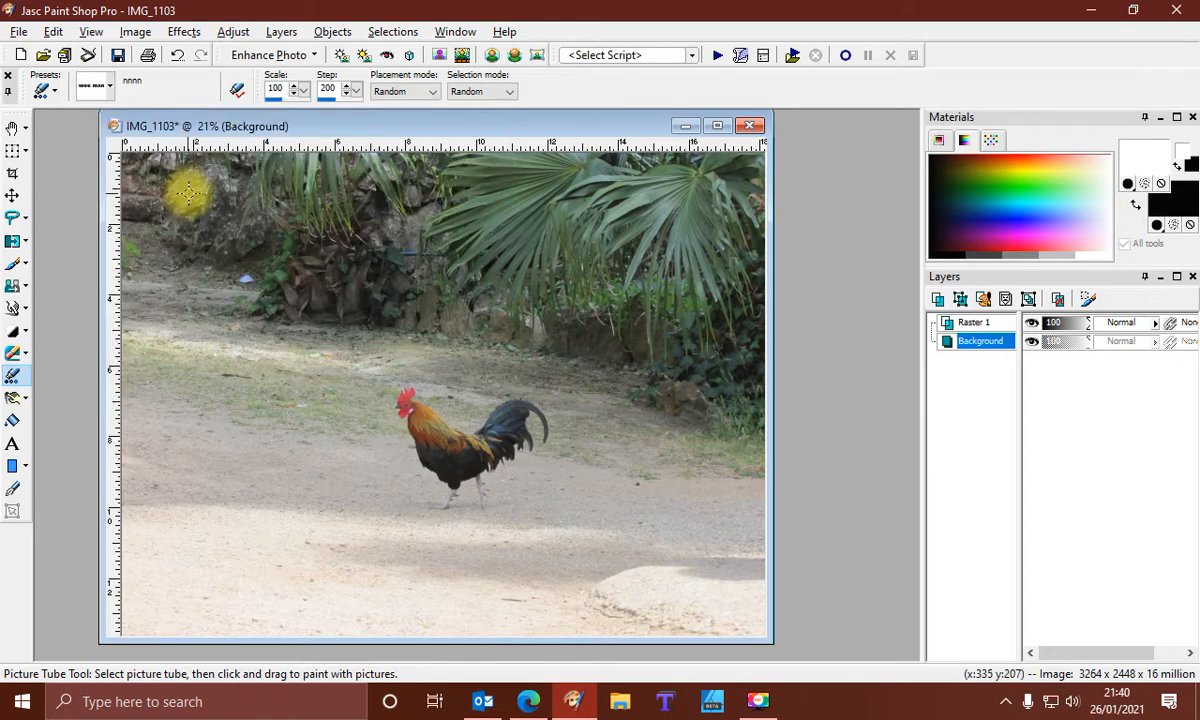
{"action": "left_click", "coordinate": [262, 531]}
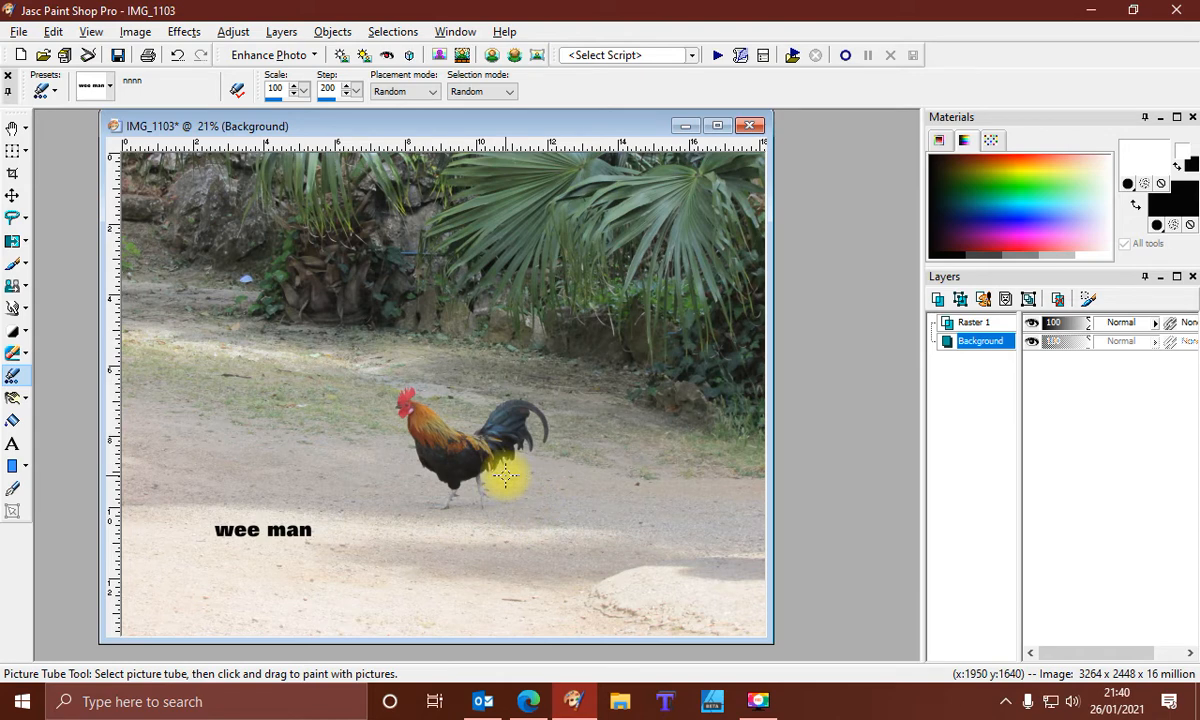
Delete the empty Raster 1 layer
{"action": "right_click", "coordinate": [972, 322]}
{"action": "left_click", "coordinate": [995, 210]}
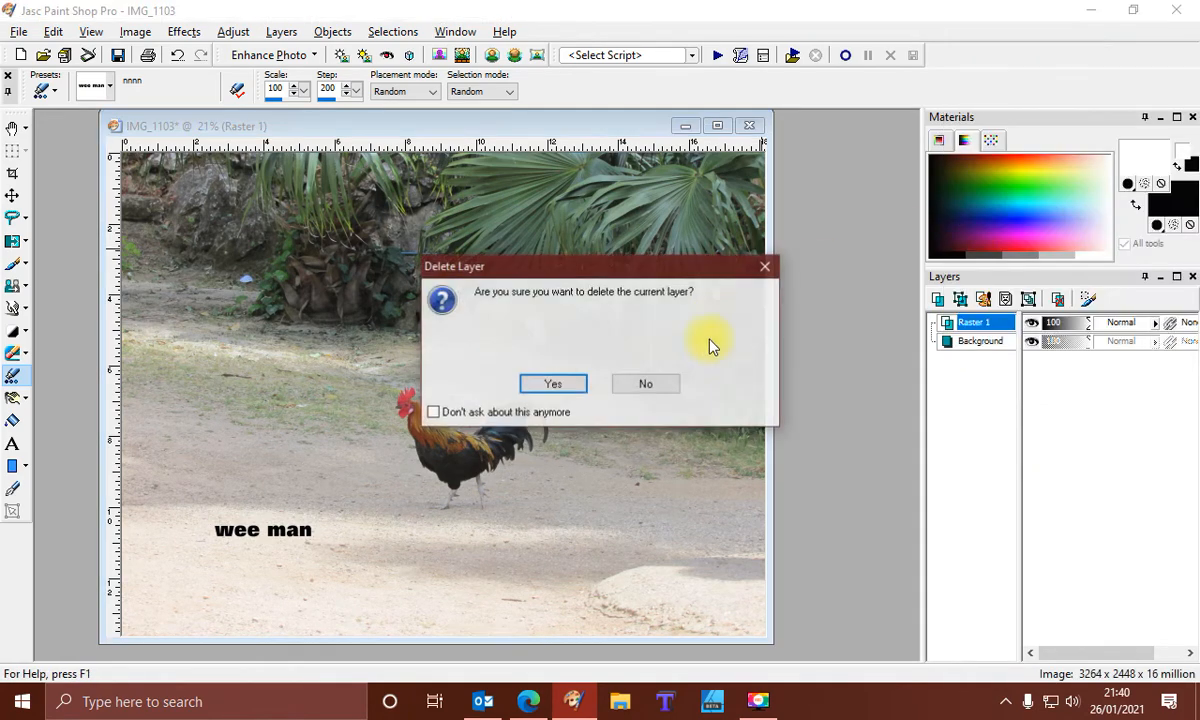
{"action": "left_click", "coordinate": [552, 384]}
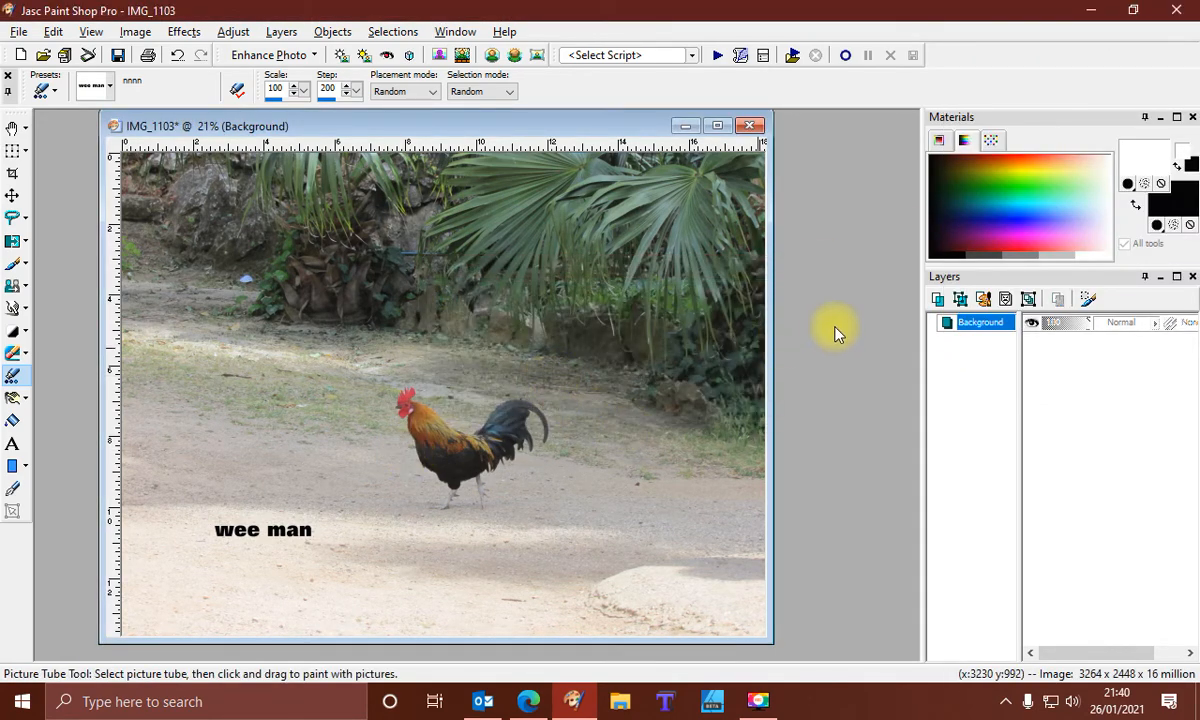
Crop the photo to a rectangle around the rooster and the ground to its right
{"action": "scroll", "coordinate": [350, 385], "scroll_direction": "down", "scroll_amount": 7}
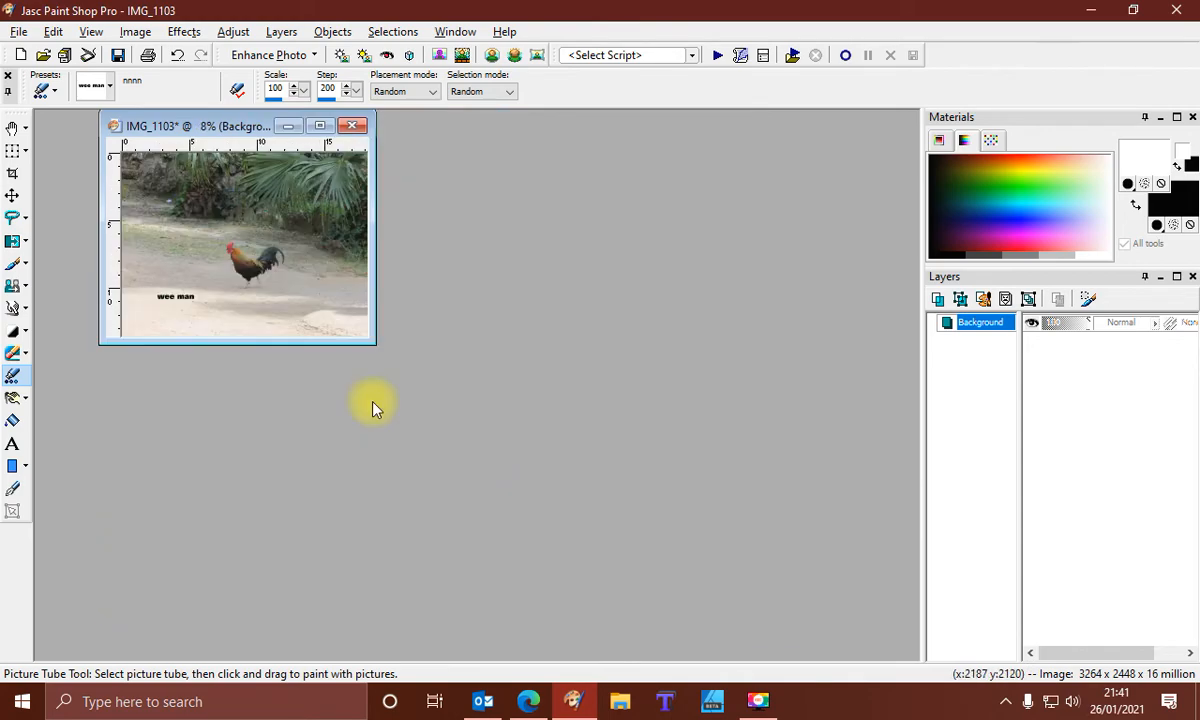
{"action": "scroll", "coordinate": [345, 405], "scroll_direction": "up", "scroll_amount": 8}
{"action": "scroll", "coordinate": [520, 405], "scroll_direction": "down", "scroll_amount": 2}
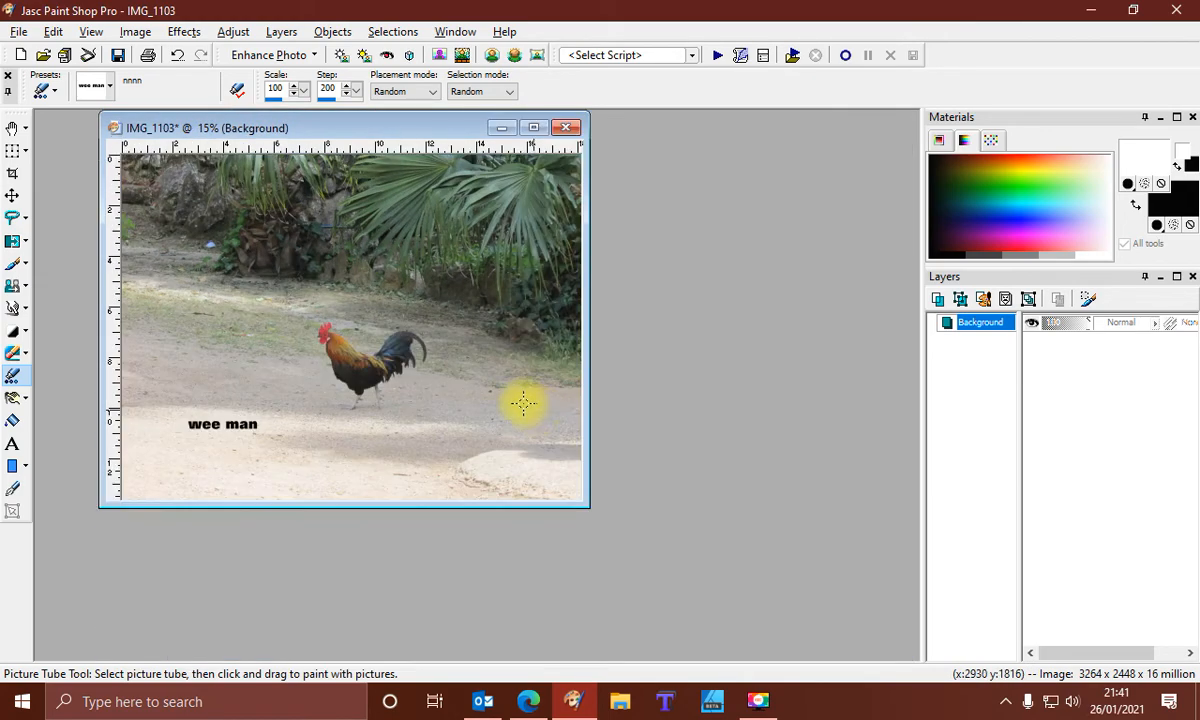
{"action": "scroll", "coordinate": [520, 402], "scroll_direction": "up", "scroll_amount": 1}
{"action": "left_click", "coordinate": [25, 218]}
{"action": "left_click", "coordinate": [55, 217]}
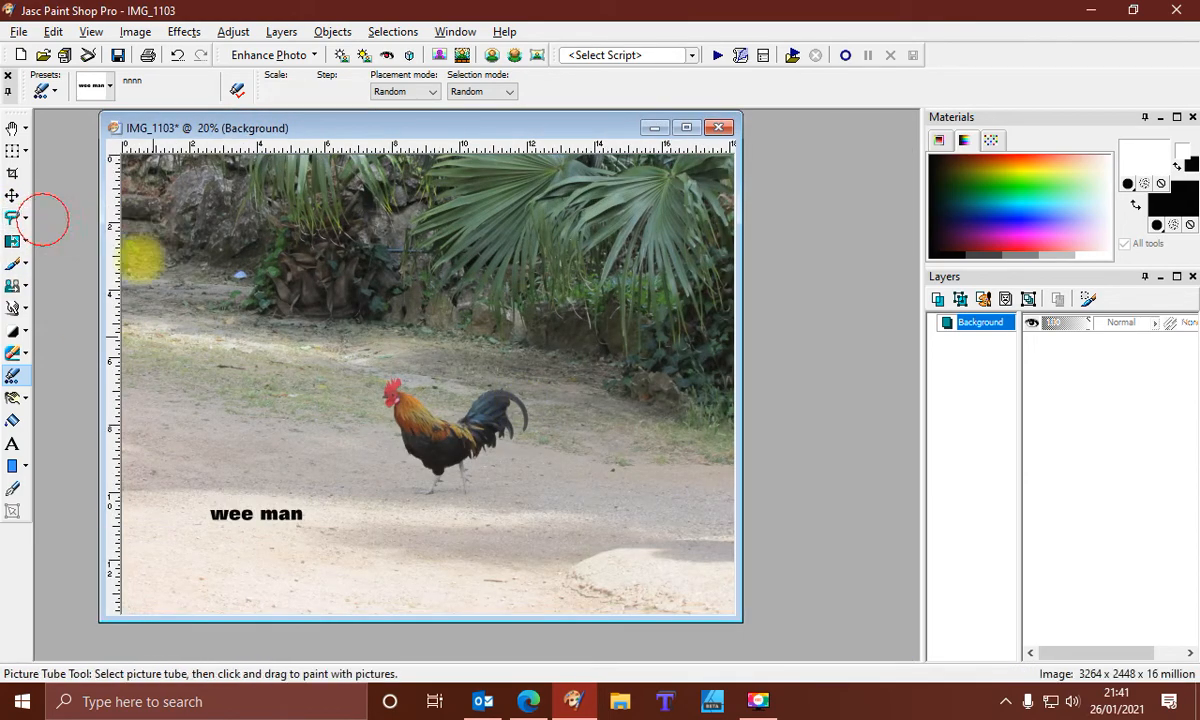
{"action": "left_click_drag", "start_coordinate": [339, 248], "coordinate": [660, 566]}
{"action": "left_click", "coordinate": [135, 31]}
{"action": "left_click", "coordinate": [155, 164]}
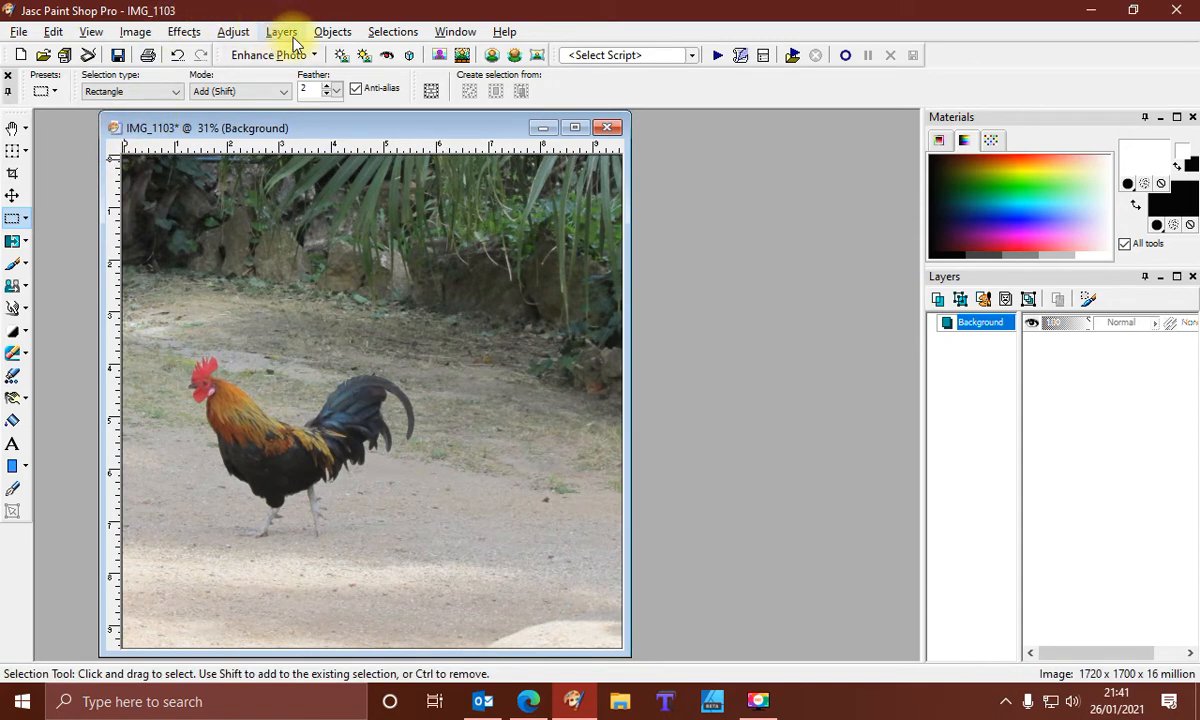
Add a new raster layer above the Background
{"action": "right_click", "coordinate": [984, 322]}
{"action": "mouse_move", "coordinate": [988, 332]}
{"action": "left_click", "coordinate": [1025, 12]}
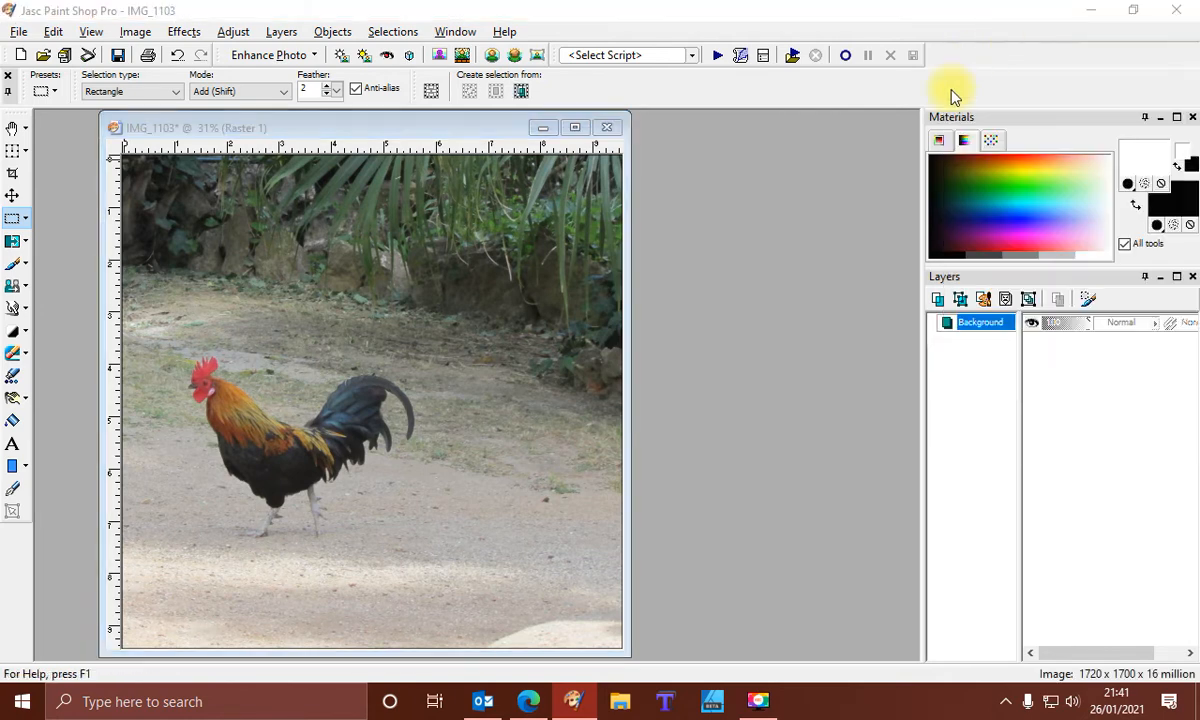
{"action": "left_click", "coordinate": [604, 554]}
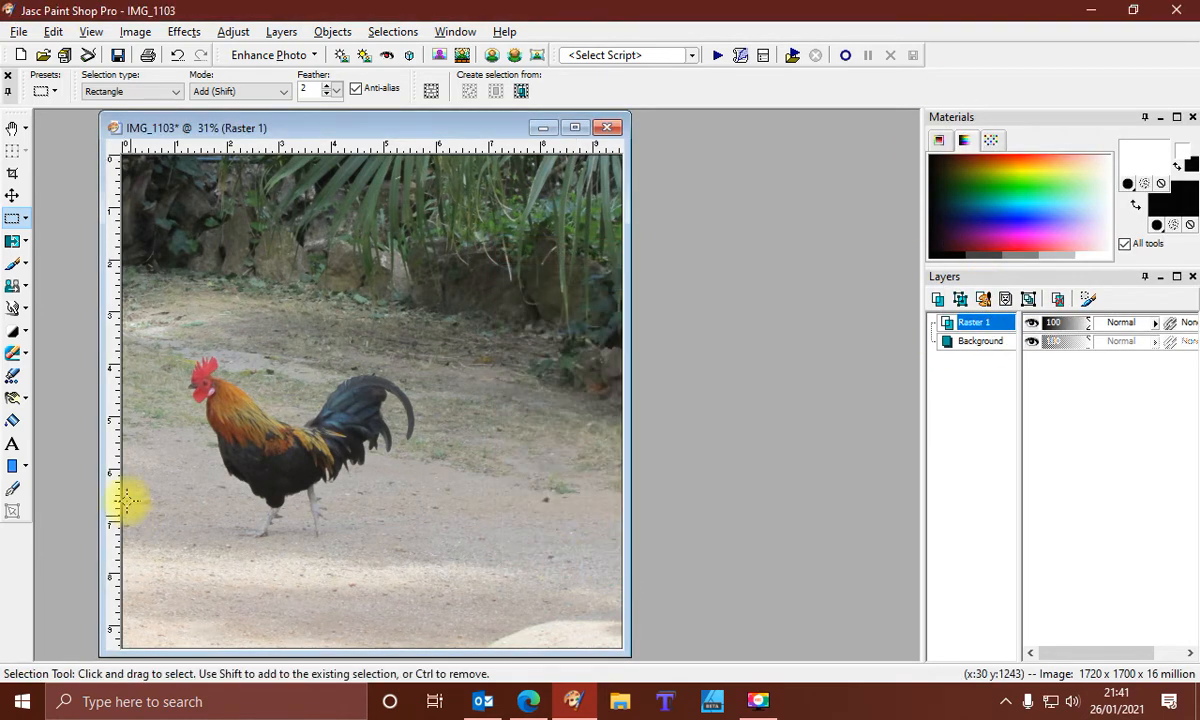
With the Text tool set to Floating and a black fill, place the text 'wee man' below the rooster
{"action": "left_click", "coordinate": [13, 446]}
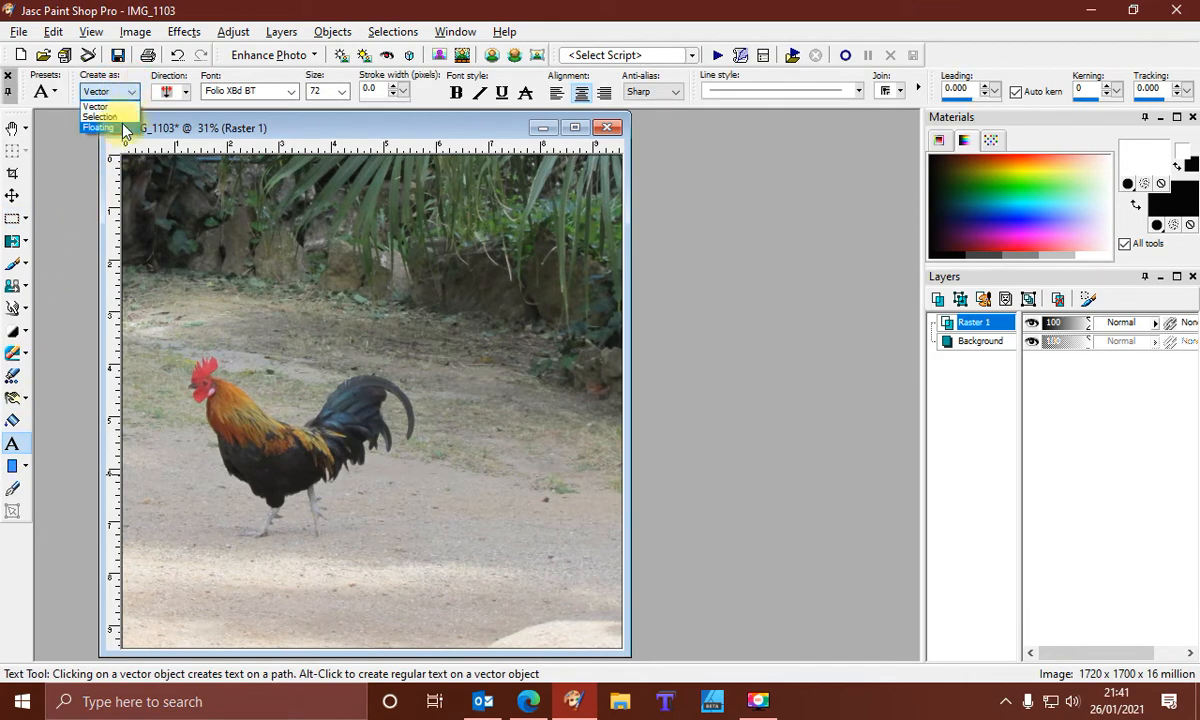
{"action": "left_click", "coordinate": [100, 127]}
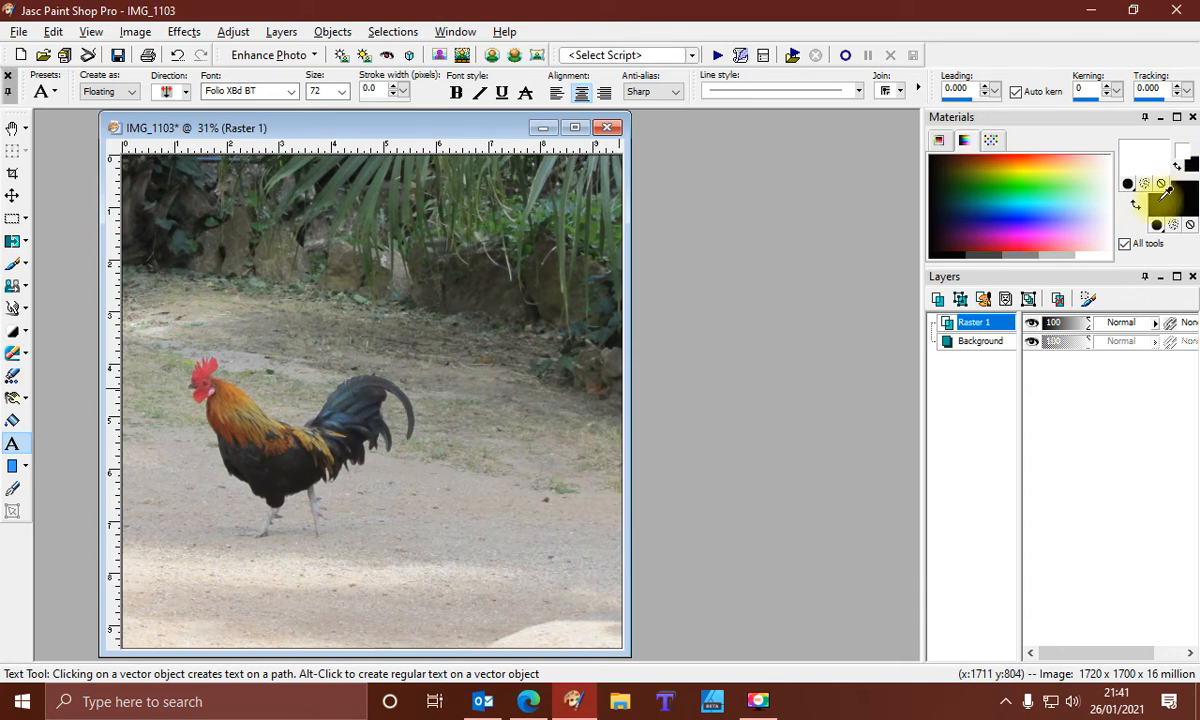
{"action": "left_click", "coordinate": [1177, 163]}
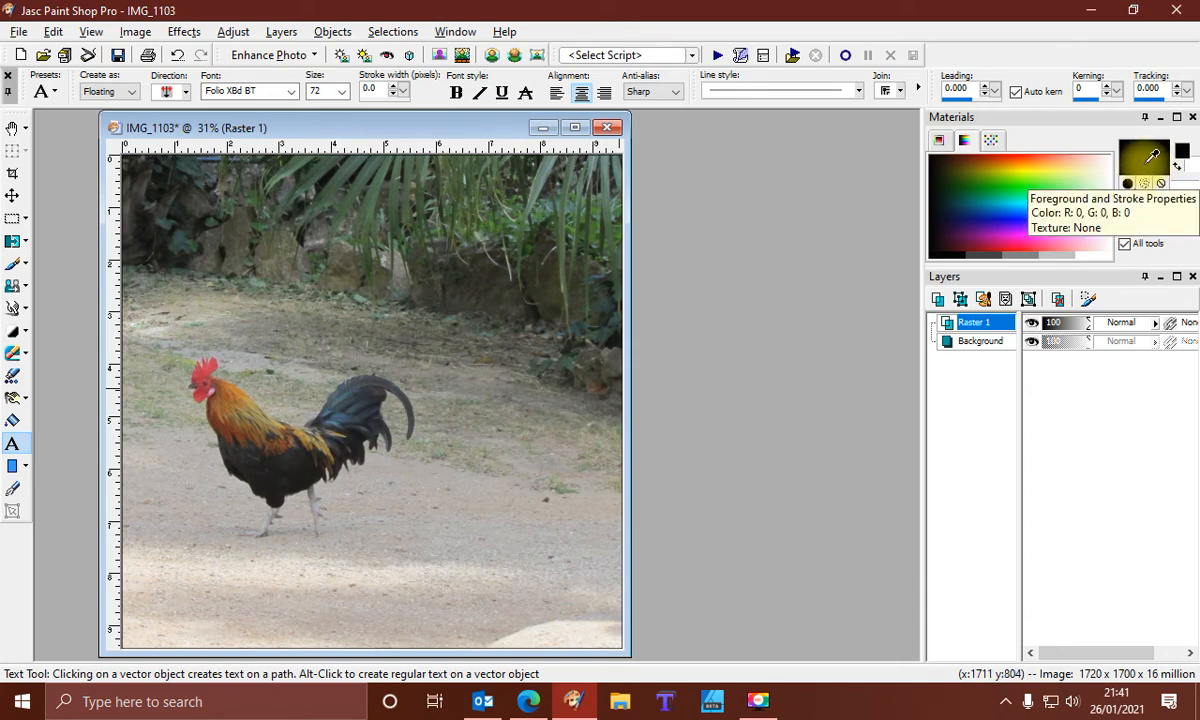
{"action": "left_click", "coordinate": [421, 510]}
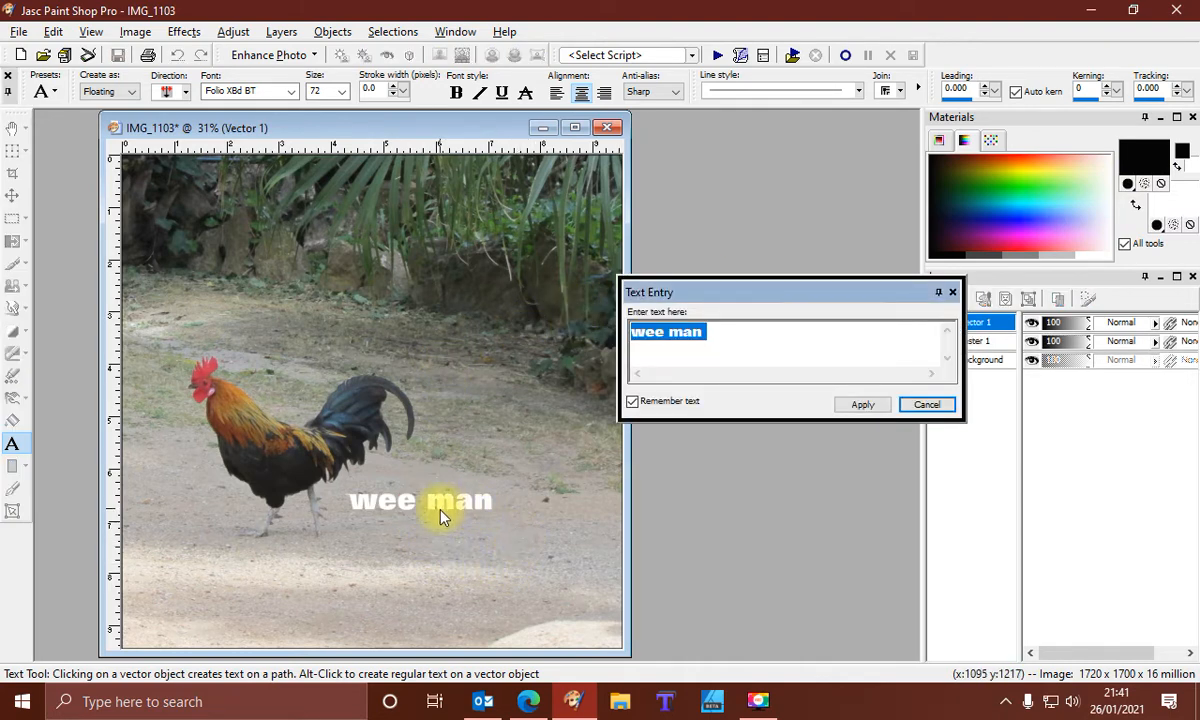
{"action": "left_click", "coordinate": [848, 405]}
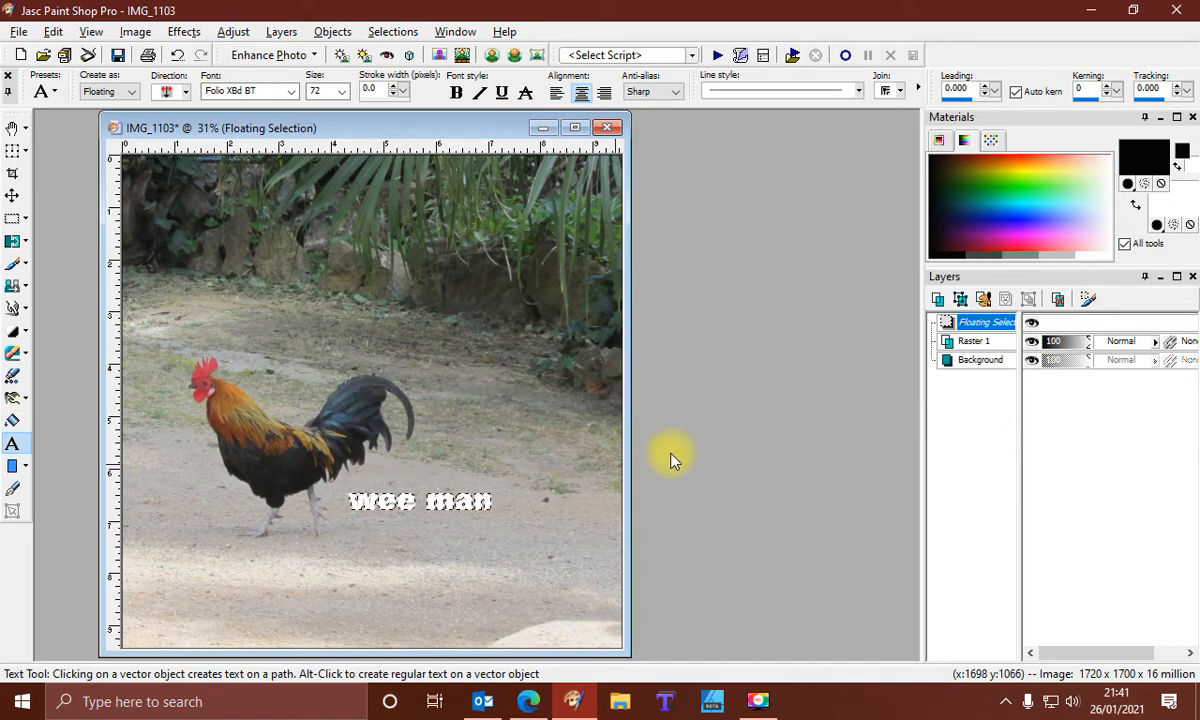
Apply the Emboss texture effect to the floating text
{"action": "scroll", "coordinate": [516, 552], "scroll_direction": "up", "scroll_amount": 1}
{"action": "scroll", "coordinate": [516, 552], "scroll_direction": "up", "scroll_amount": 1}
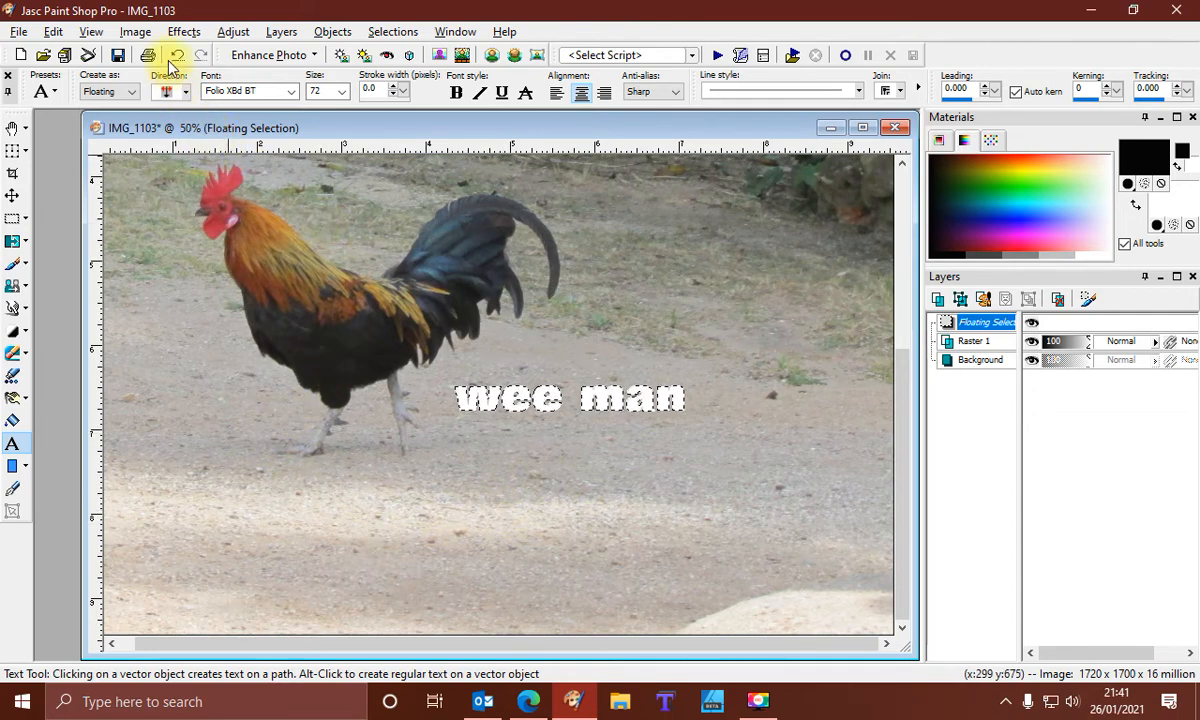
{"action": "left_click", "coordinate": [183, 32]}
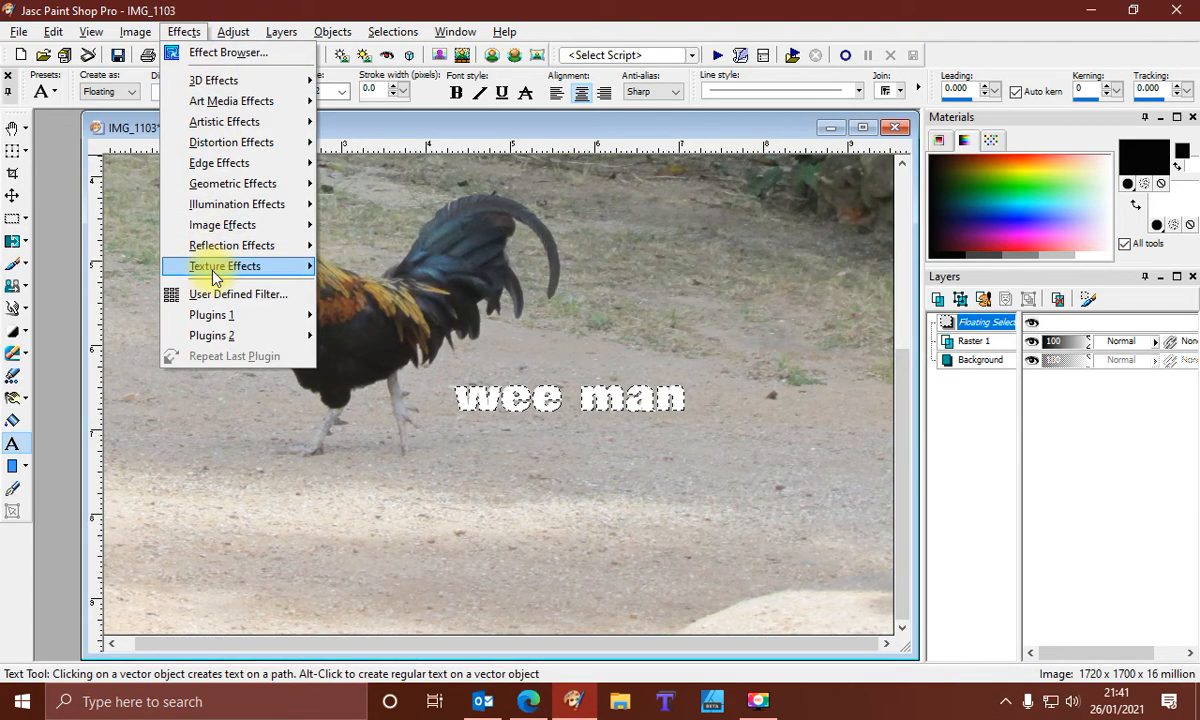
{"action": "mouse_move", "coordinate": [209, 267]}
{"action": "left_click", "coordinate": [375, 287]}
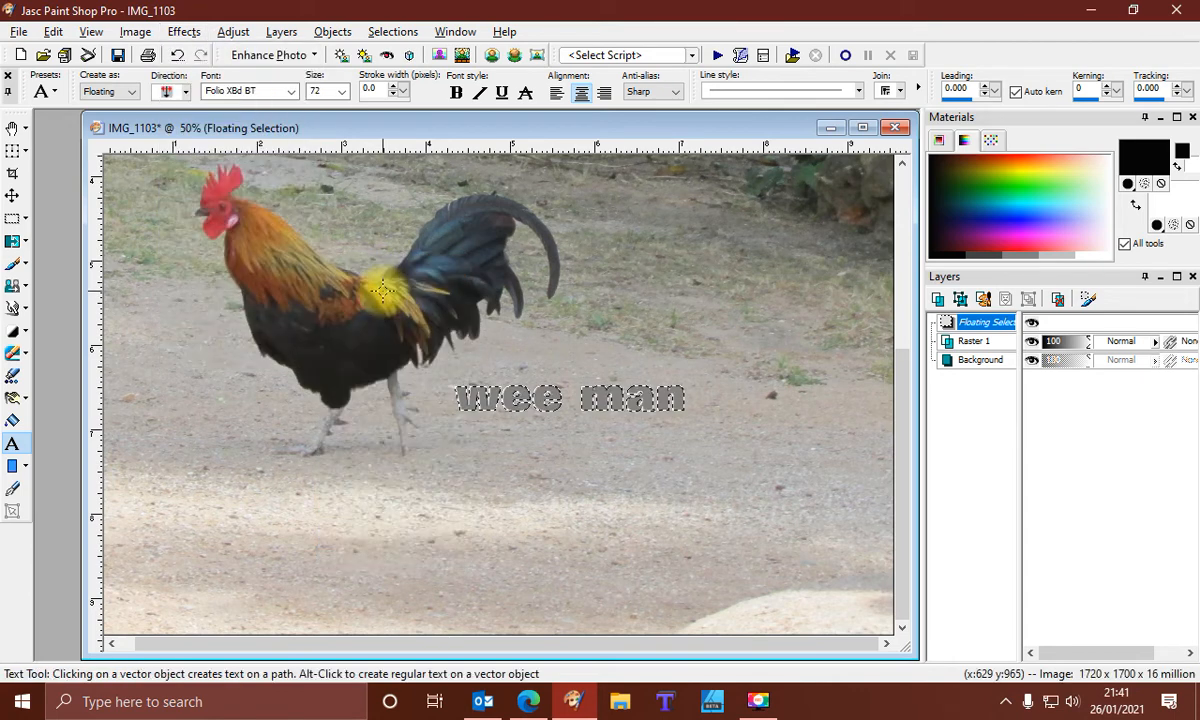
Apply the Emboss texture effect to the text a second time
{"action": "left_click", "coordinate": [185, 32]}
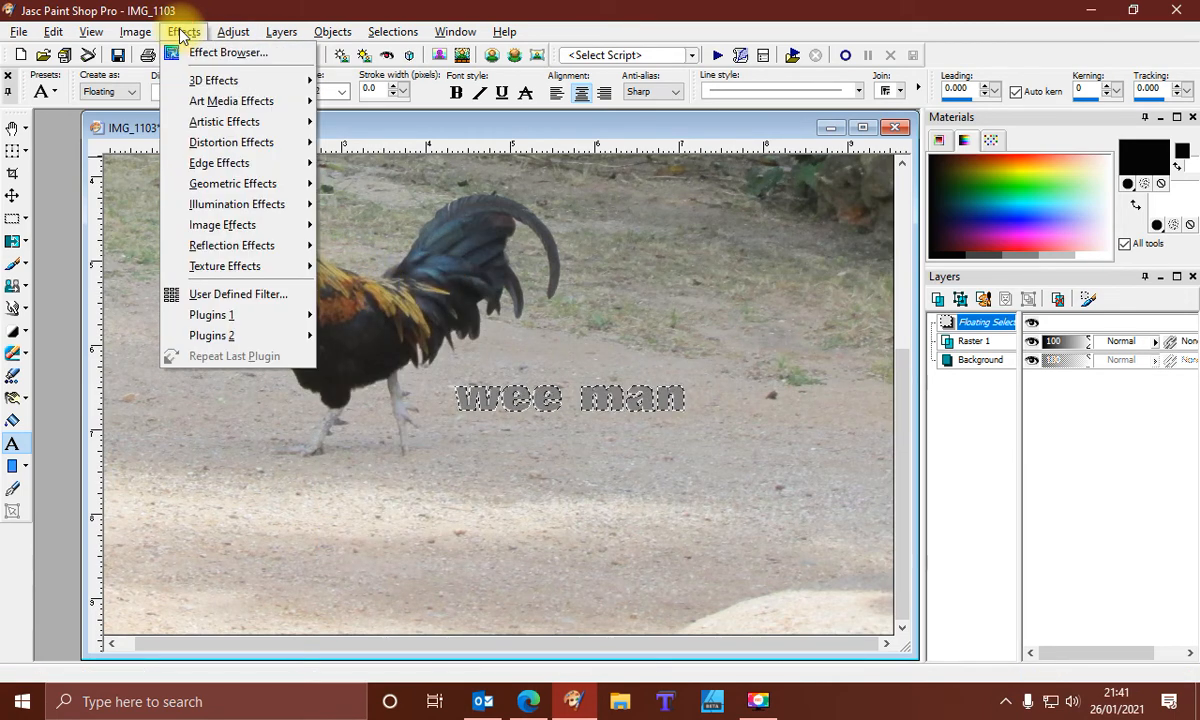
{"action": "mouse_move", "coordinate": [231, 268]}
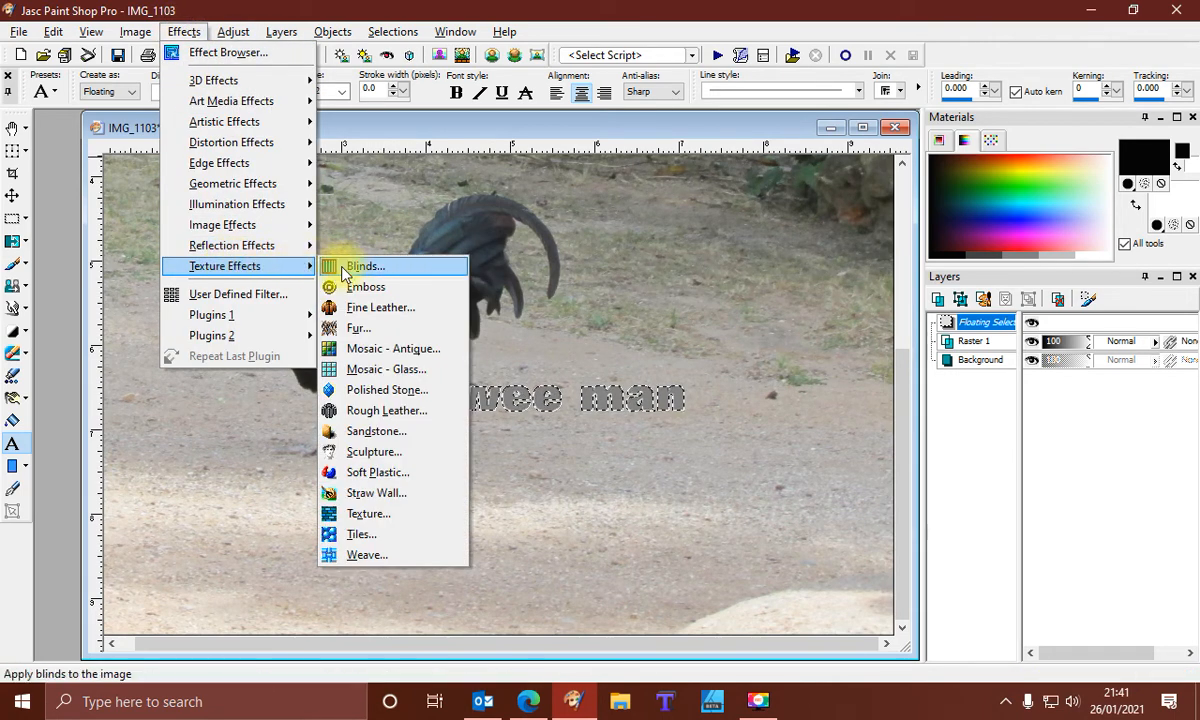
{"action": "left_click", "coordinate": [369, 302]}
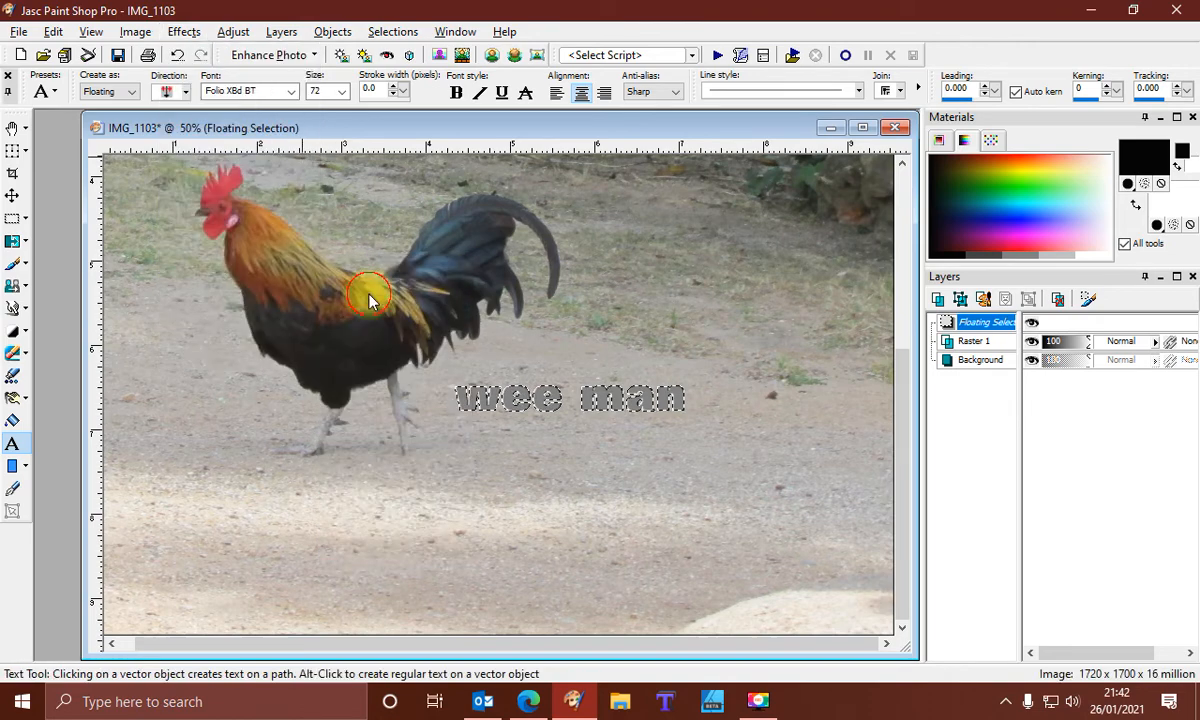
Deselect the embossed text
{"action": "left_click", "coordinate": [392, 32]}
{"action": "left_click", "coordinate": [420, 74]}
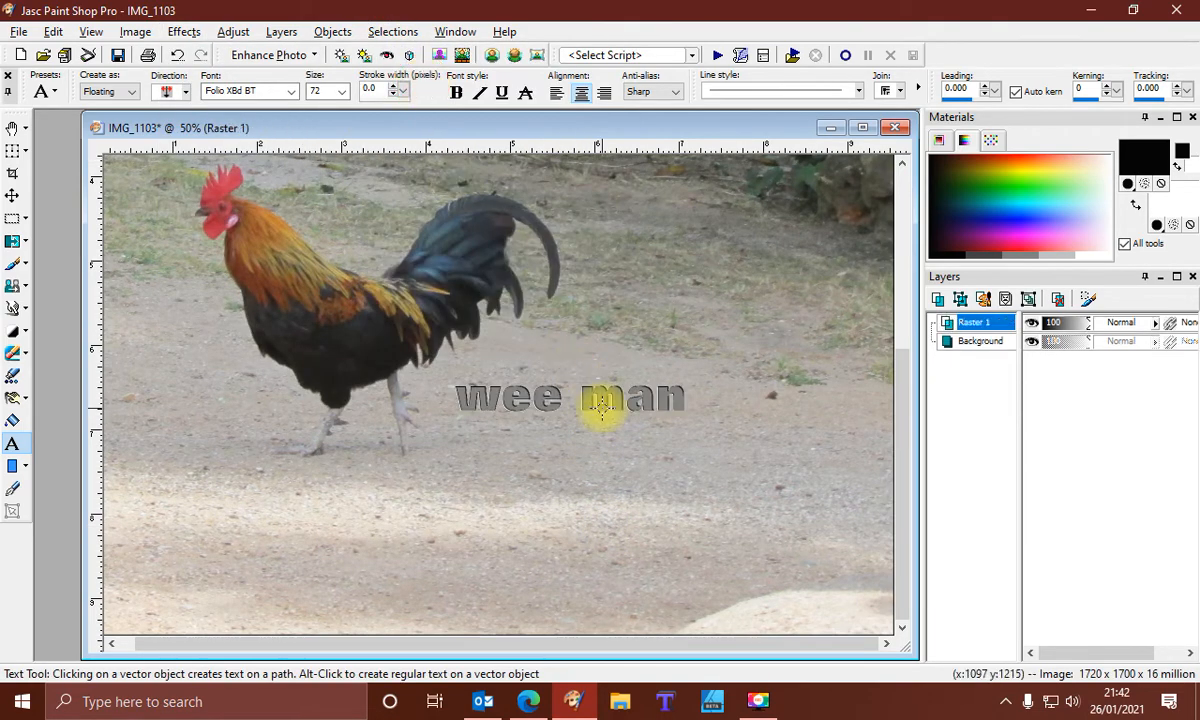
{"action": "scroll", "coordinate": [607, 410], "scroll_direction": "down", "scroll_amount": 1}
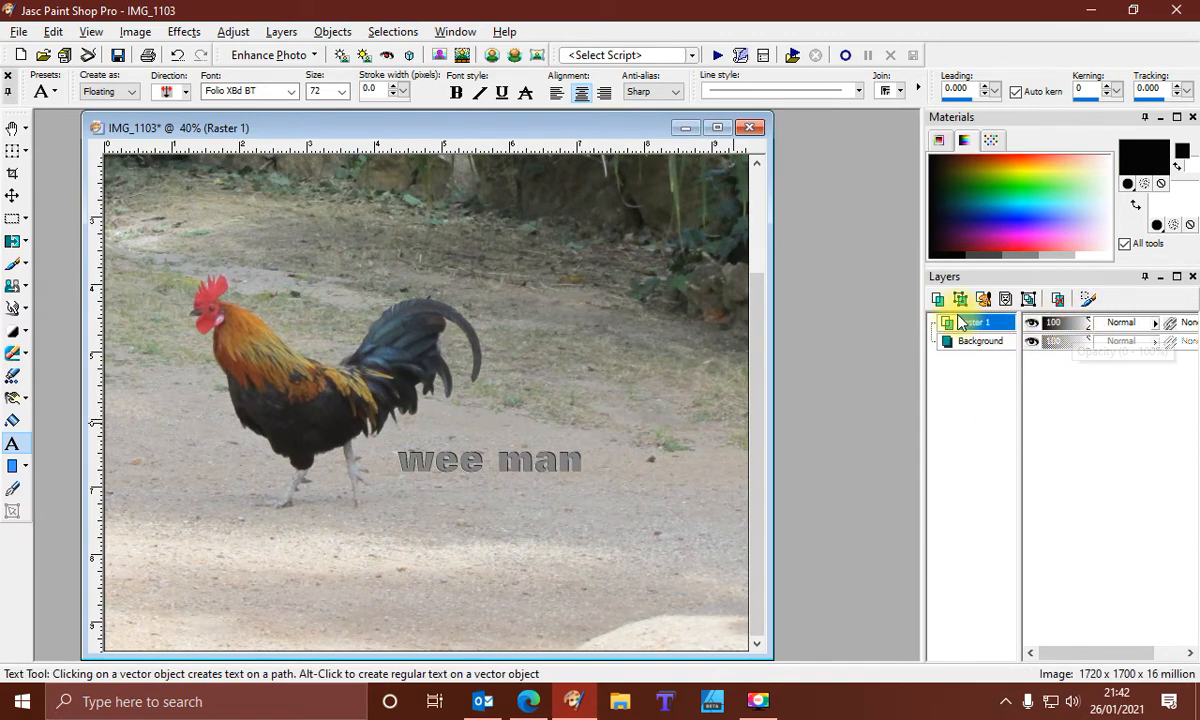
Set the text layer's blend mode to Overlay and move it down and left, under the rooster
{"action": "mouse_move", "coordinate": [967, 331]}
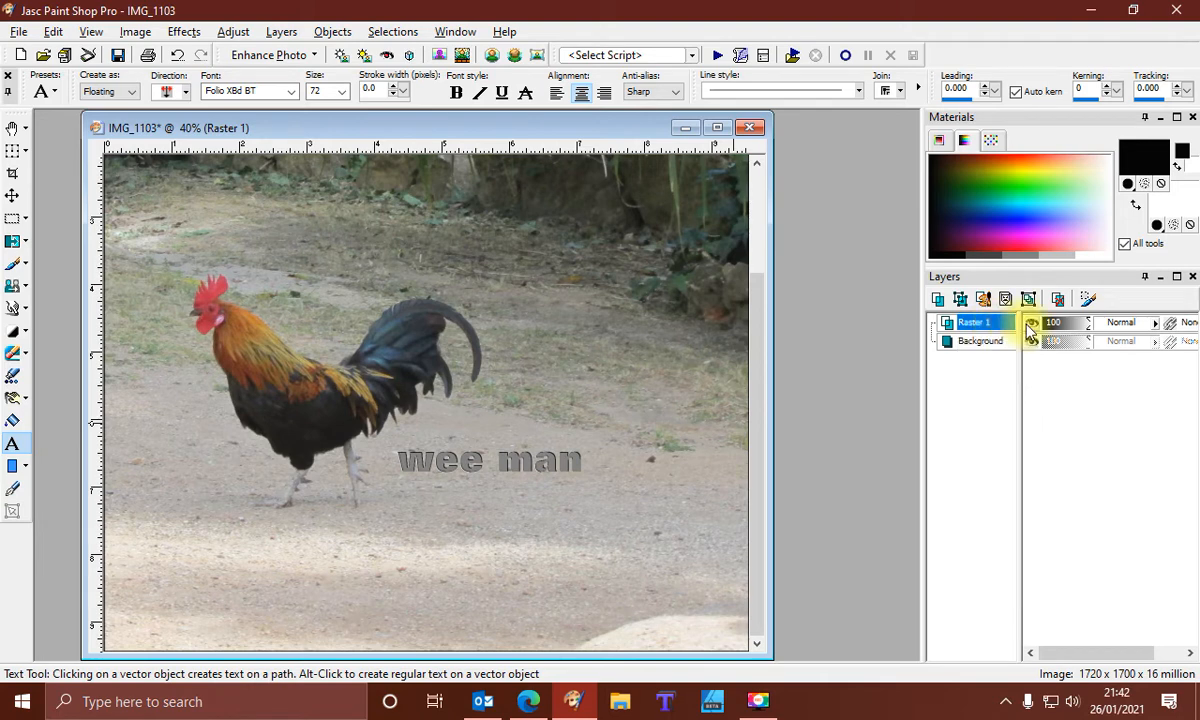
{"action": "left_click", "coordinate": [1156, 328]}
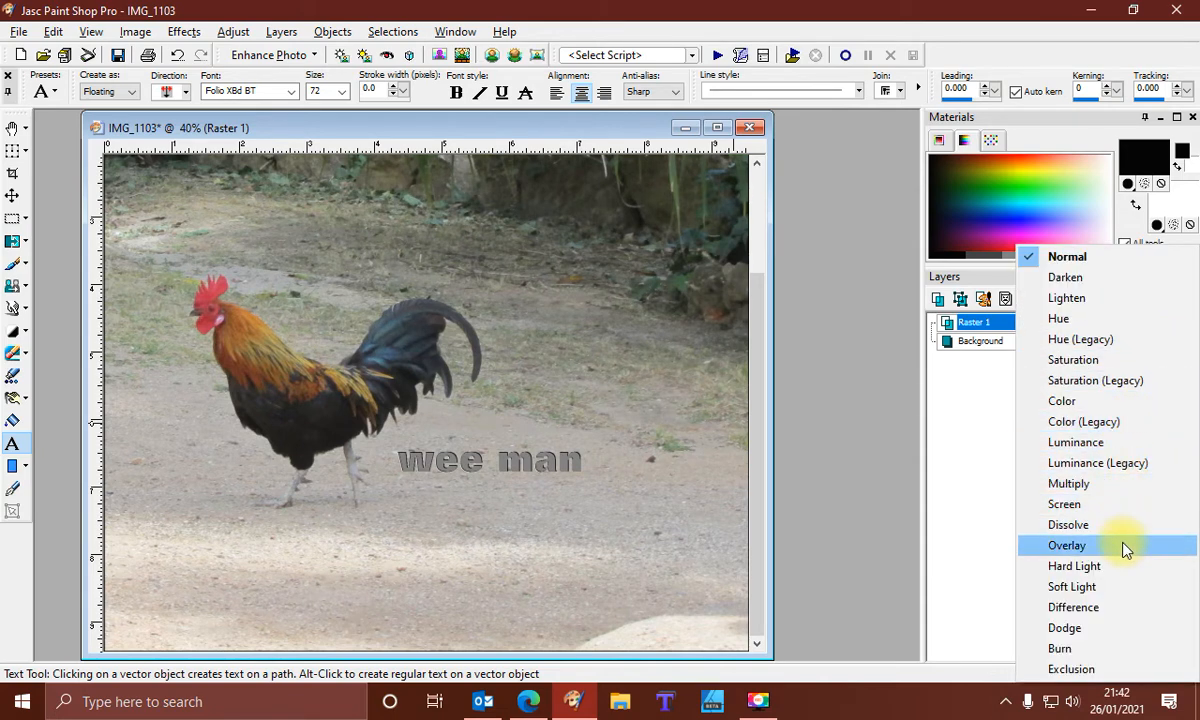
{"action": "left_click", "coordinate": [1124, 548]}
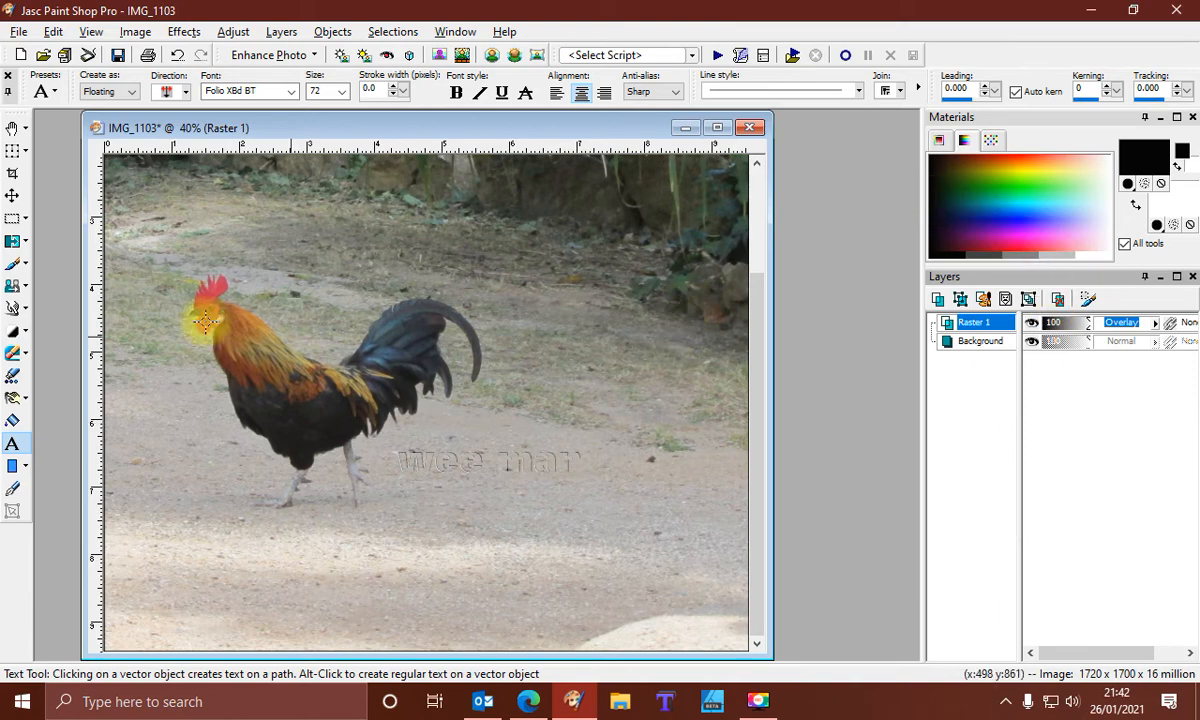
{"action": "left_click", "coordinate": [13, 195]}
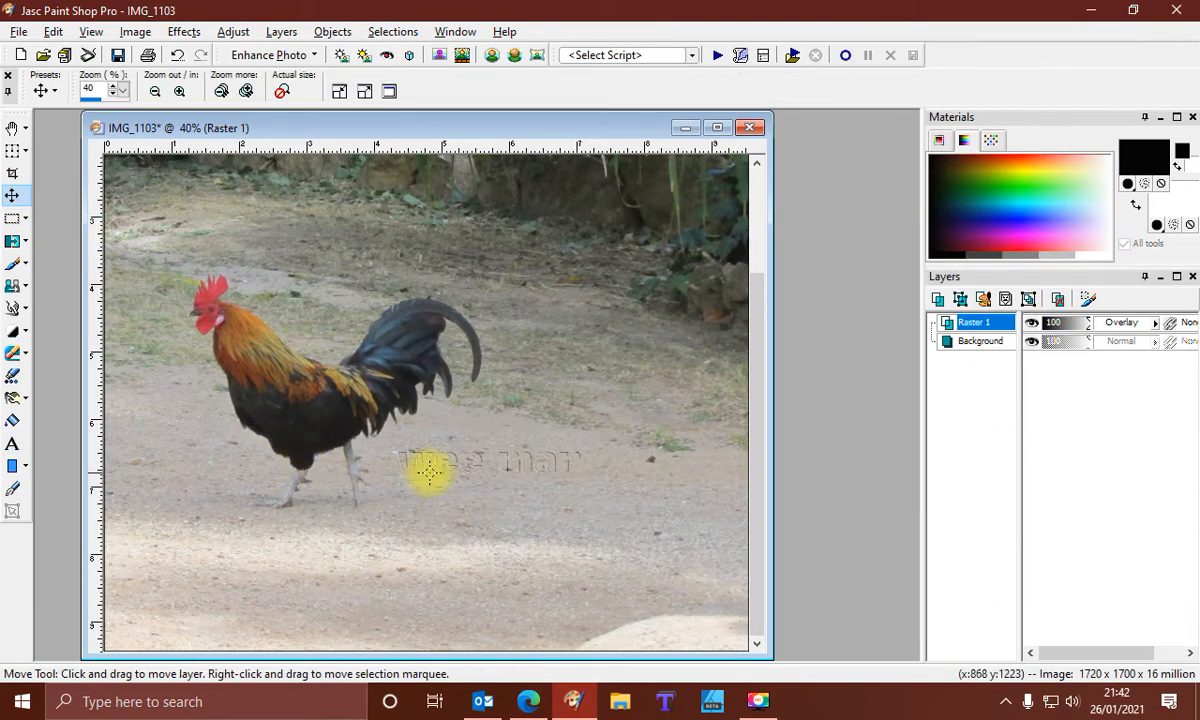
{"action": "left_click_drag", "start_coordinate": [438, 460], "coordinate": [279, 517]}
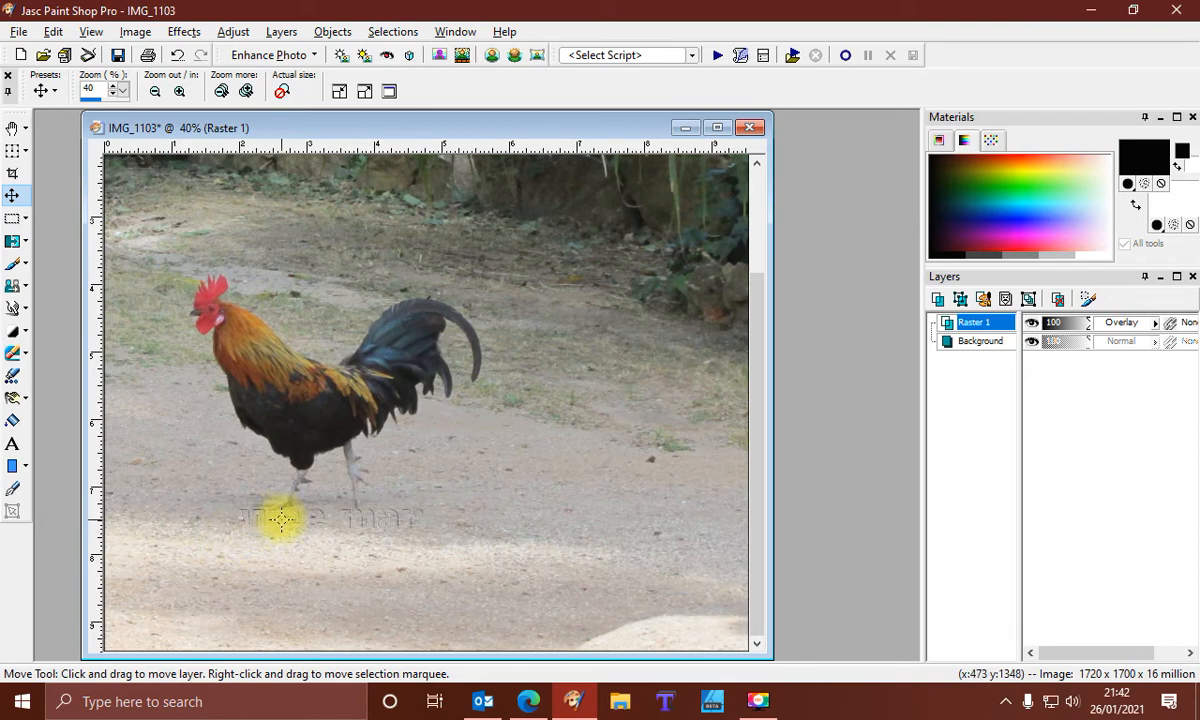
Copy the text layer and paste it as a new image
{"action": "left_click", "coordinate": [53, 31]}
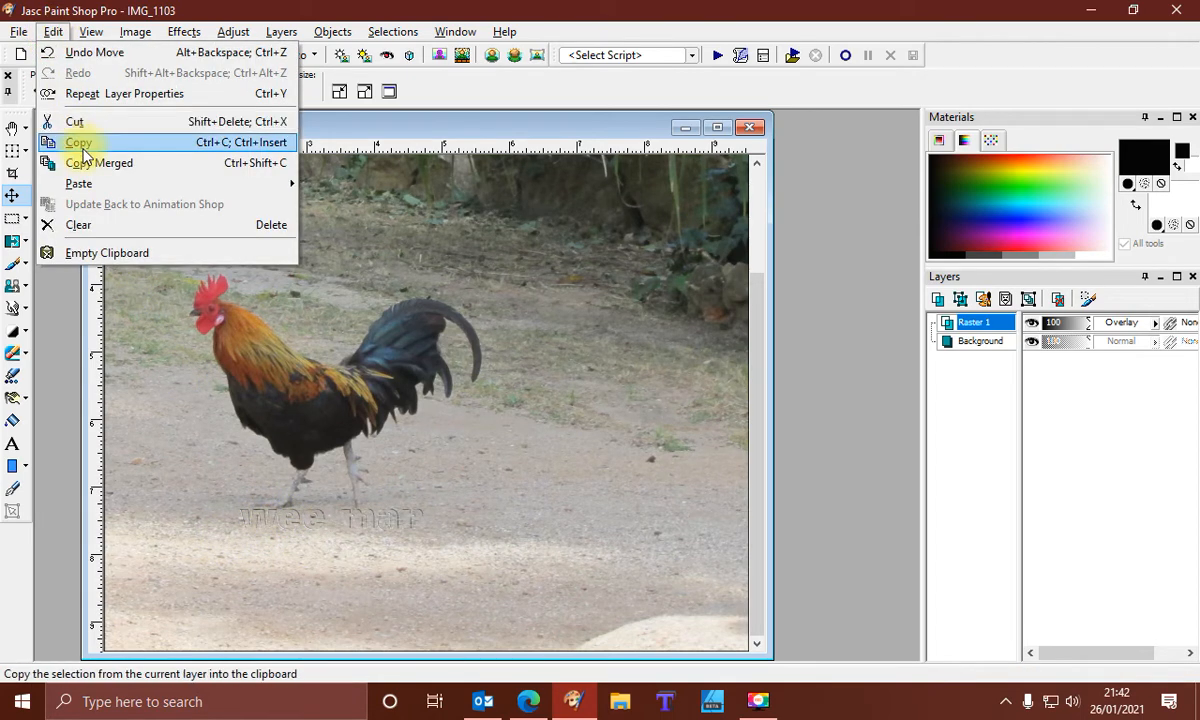
{"action": "left_click", "coordinate": [84, 152]}
{"action": "left_click", "coordinate": [53, 31]}
{"action": "mouse_move", "coordinate": [91, 187]}
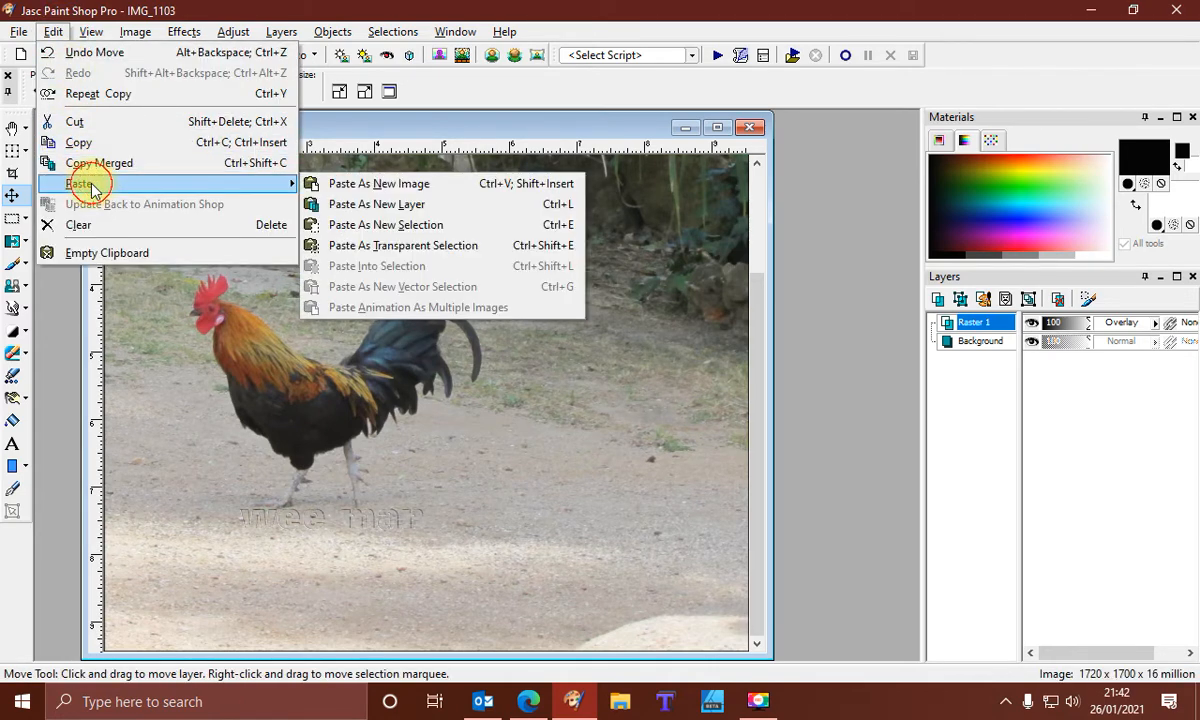
{"action": "left_click", "coordinate": [350, 183]}
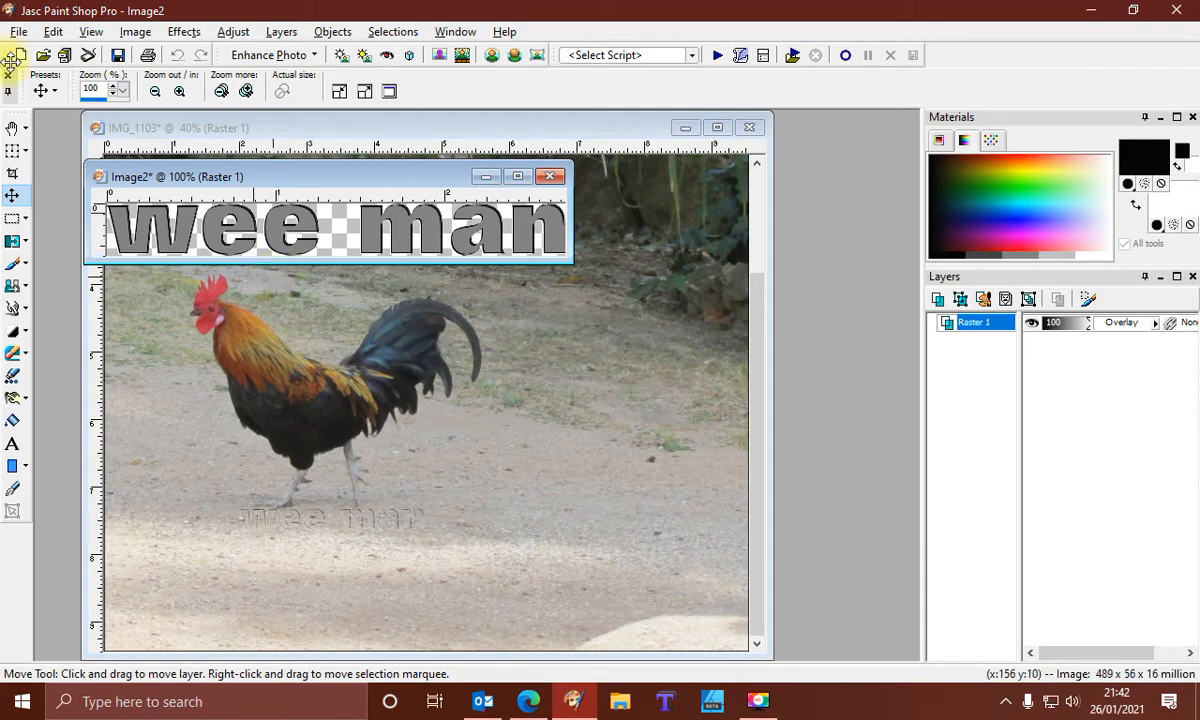
Export the new image as a picture tube named wm1, then close it without saving
{"action": "left_click", "coordinate": [14, 32]}
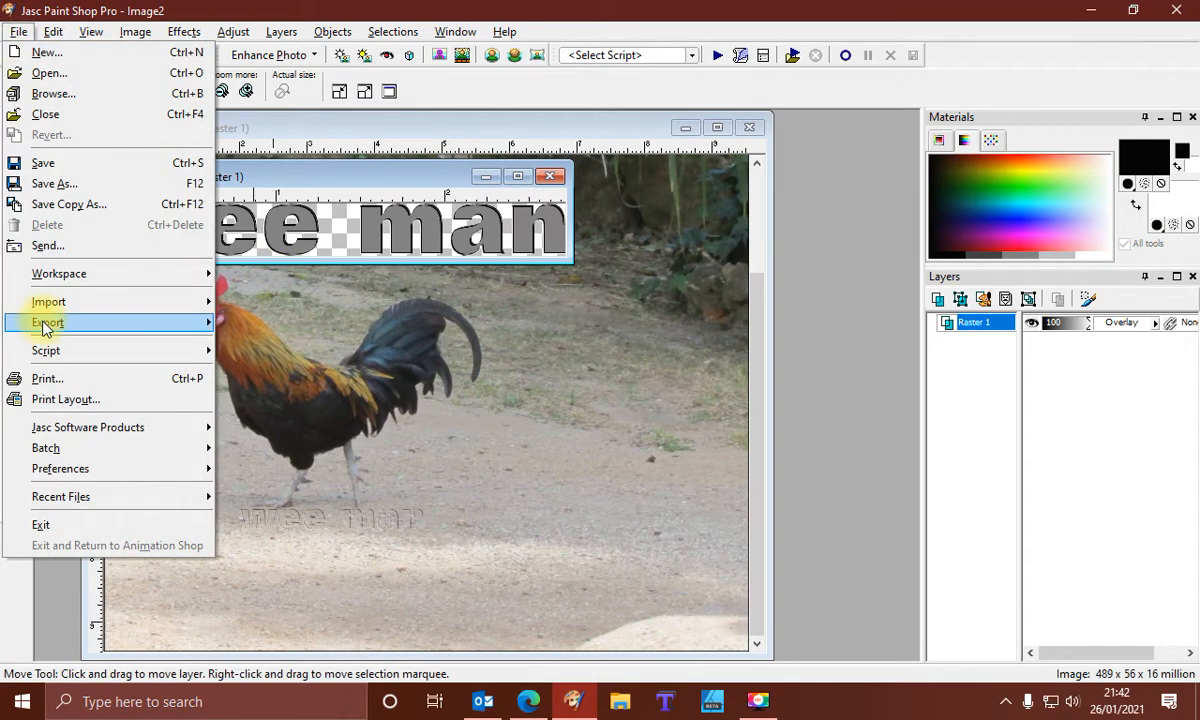
{"action": "mouse_move", "coordinate": [161, 323]}
{"action": "left_click", "coordinate": [272, 488]}
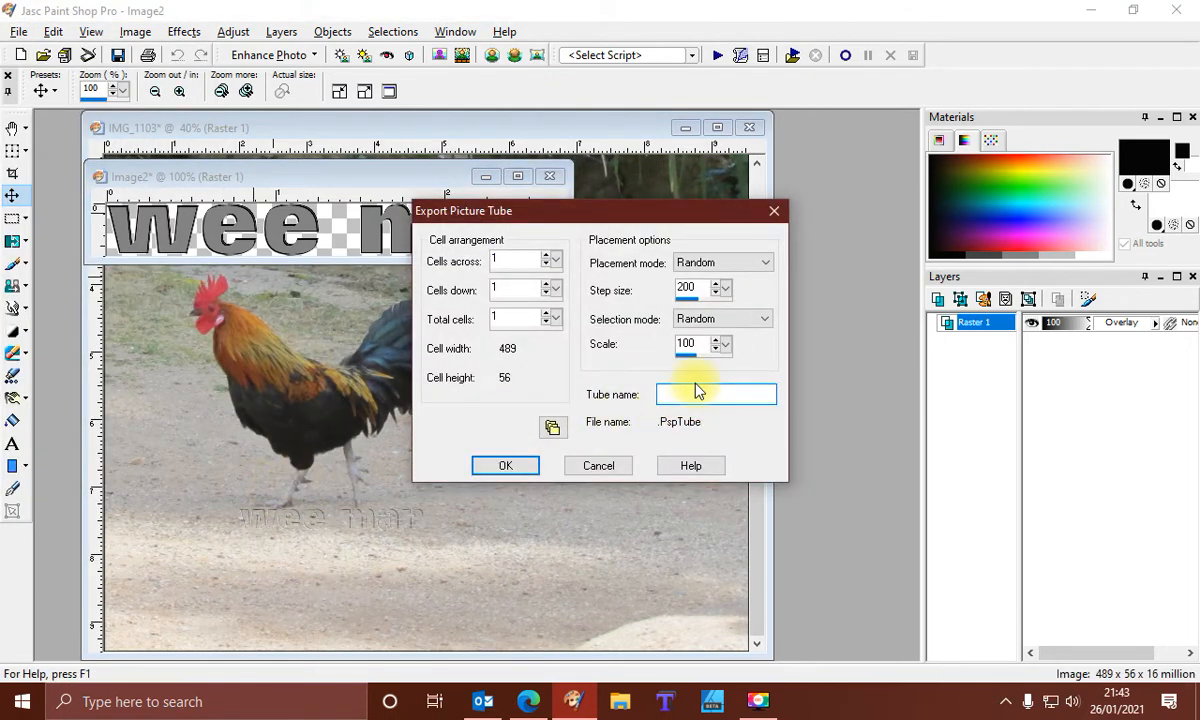
{"action": "type", "text": "wm1"}
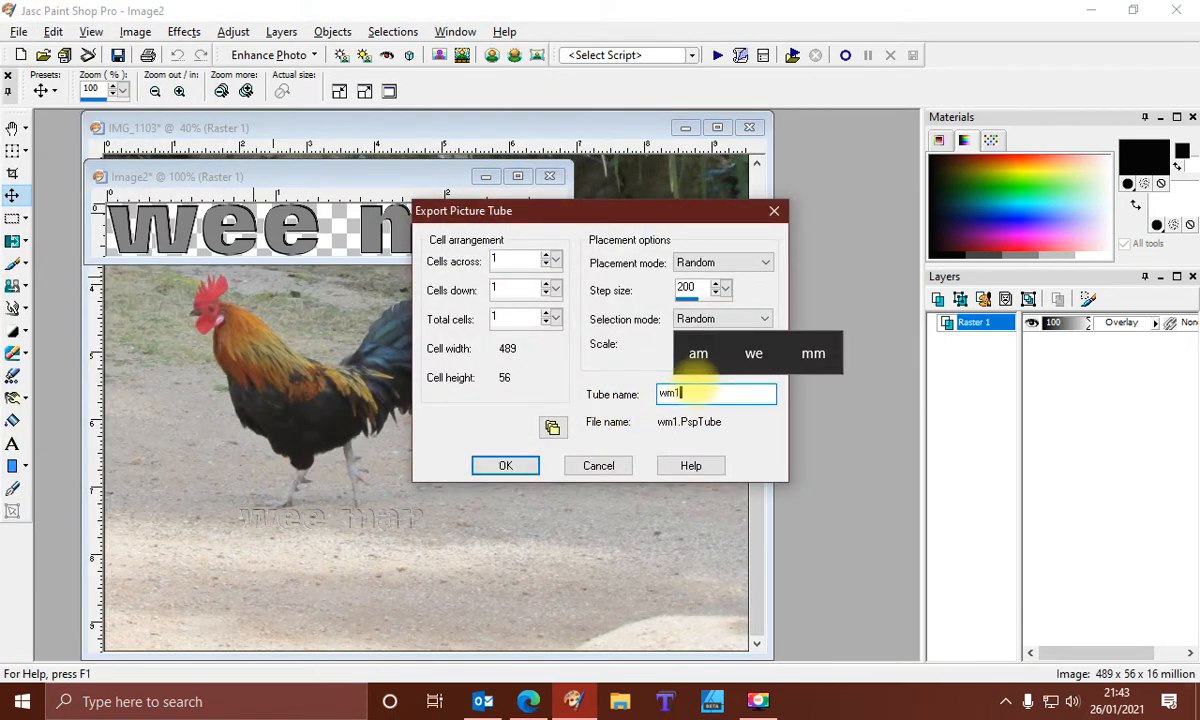
{"action": "left_click", "coordinate": [514, 468]}
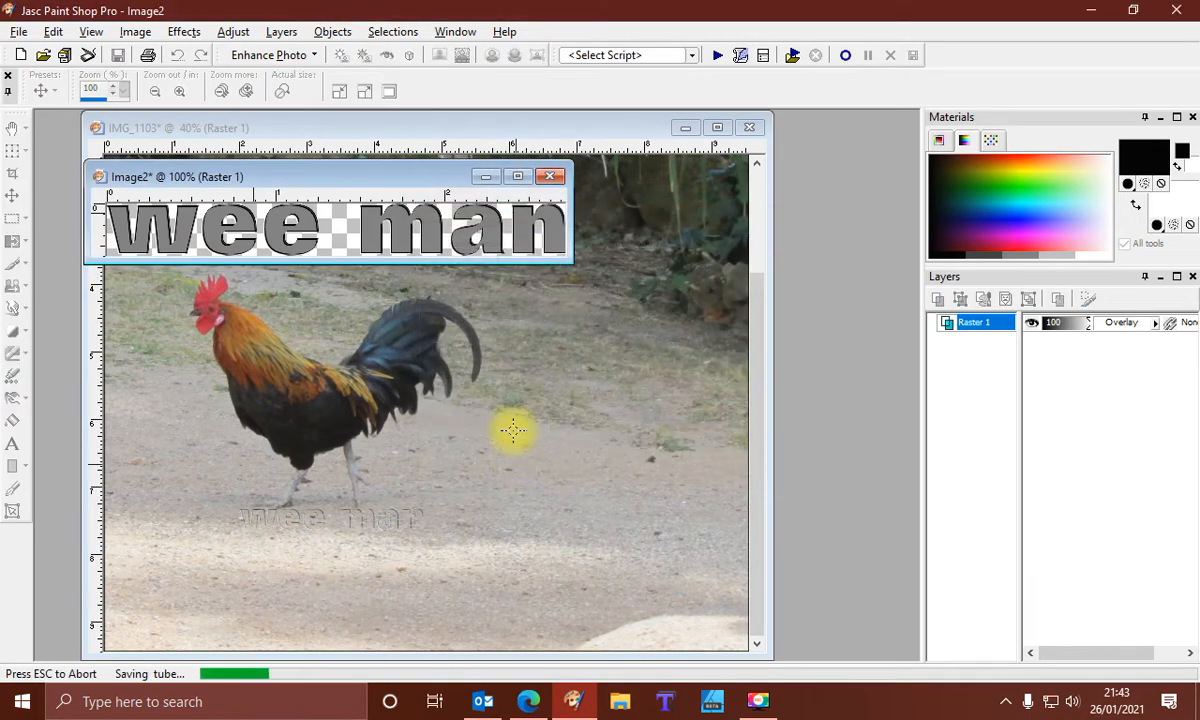
{"action": "left_click", "coordinate": [548, 180]}
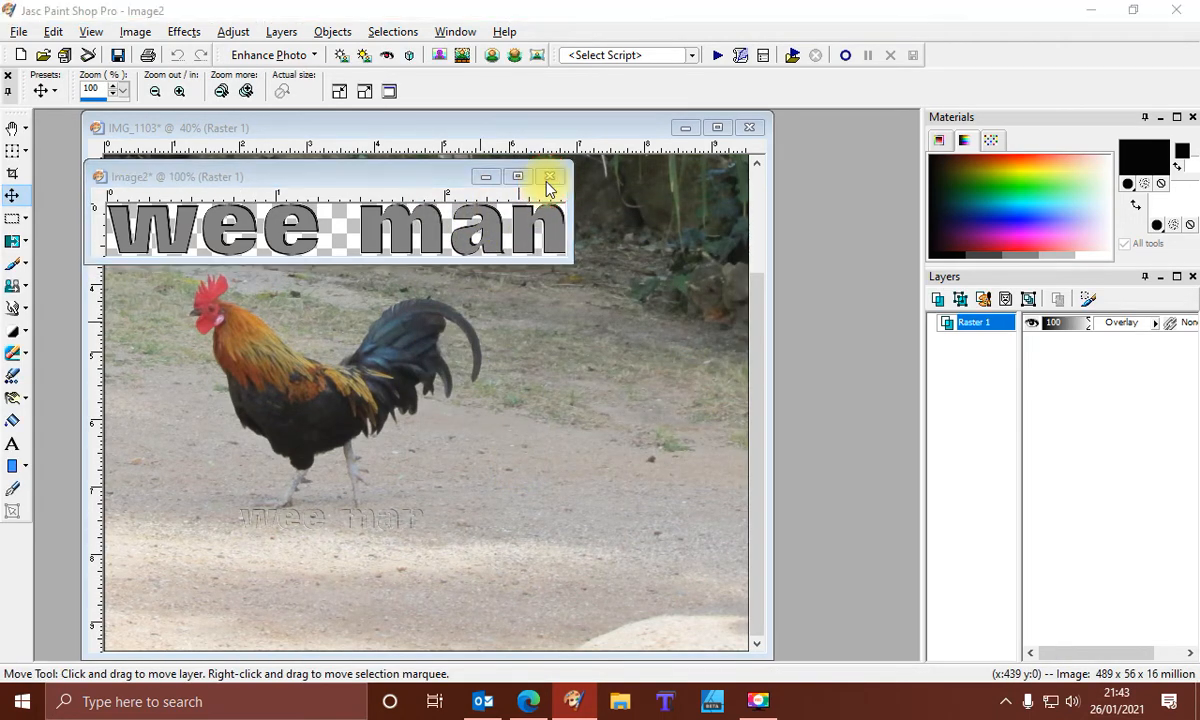
{"action": "left_click", "coordinate": [605, 392]}
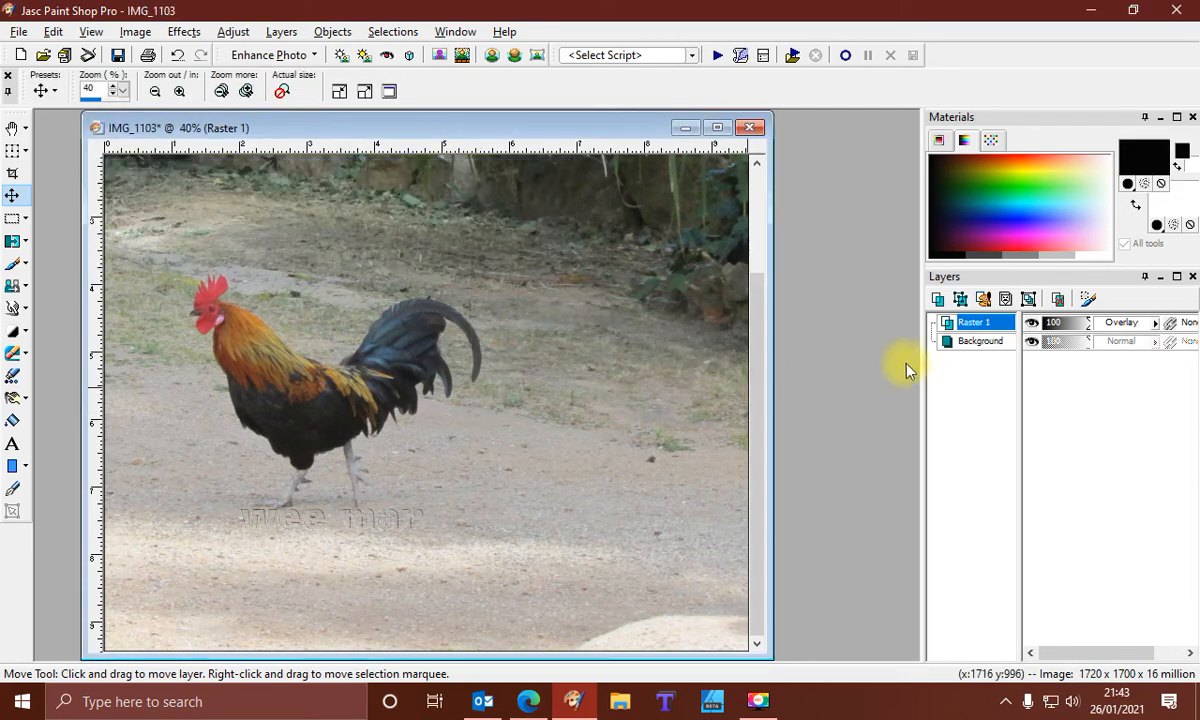
Delete the text layer Raster 1 from the photo
{"action": "right_click", "coordinate": [970, 330]}
{"action": "left_click", "coordinate": [1029, 209]}
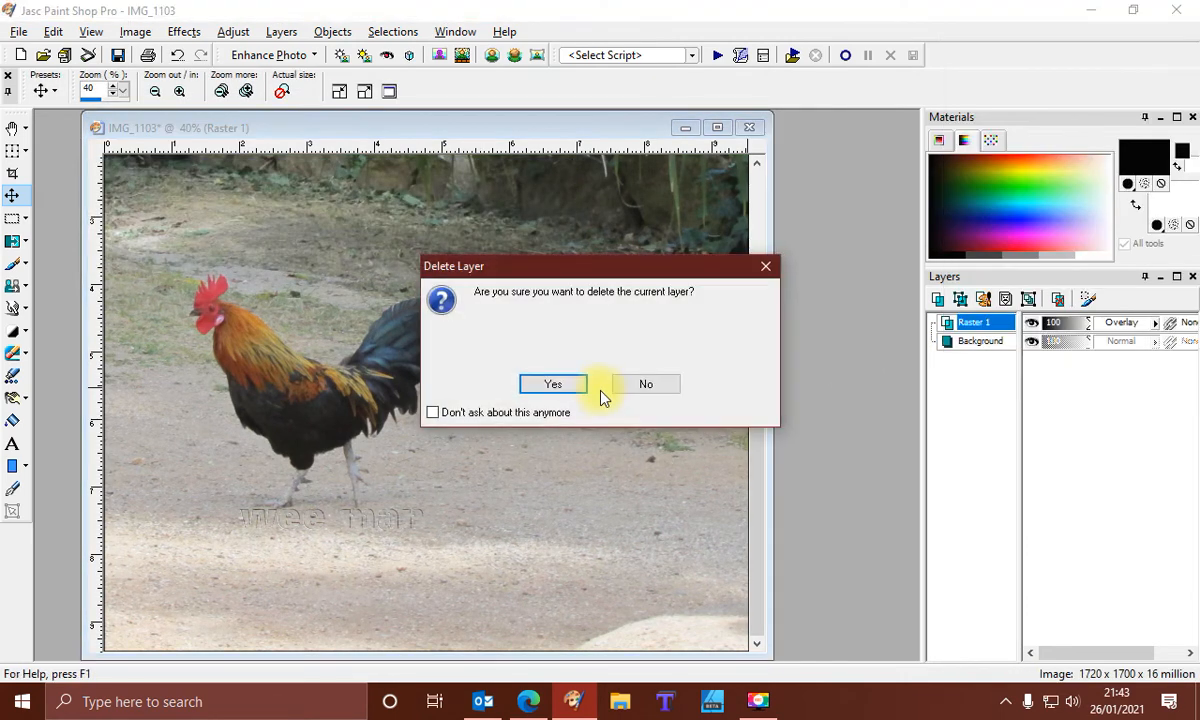
{"action": "left_click", "coordinate": [577, 388]}
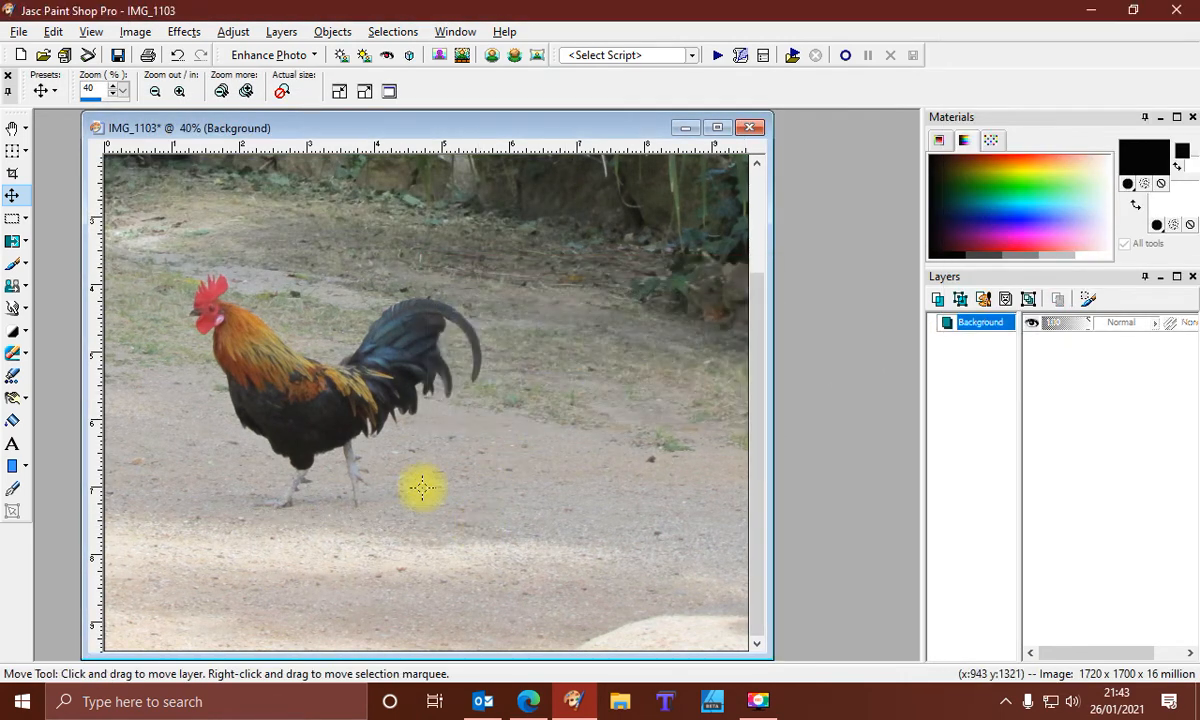
Add a new raster layer to the rooster photo
{"action": "left_click", "coordinate": [281, 31]}
{"action": "left_click", "coordinate": [290, 47]}
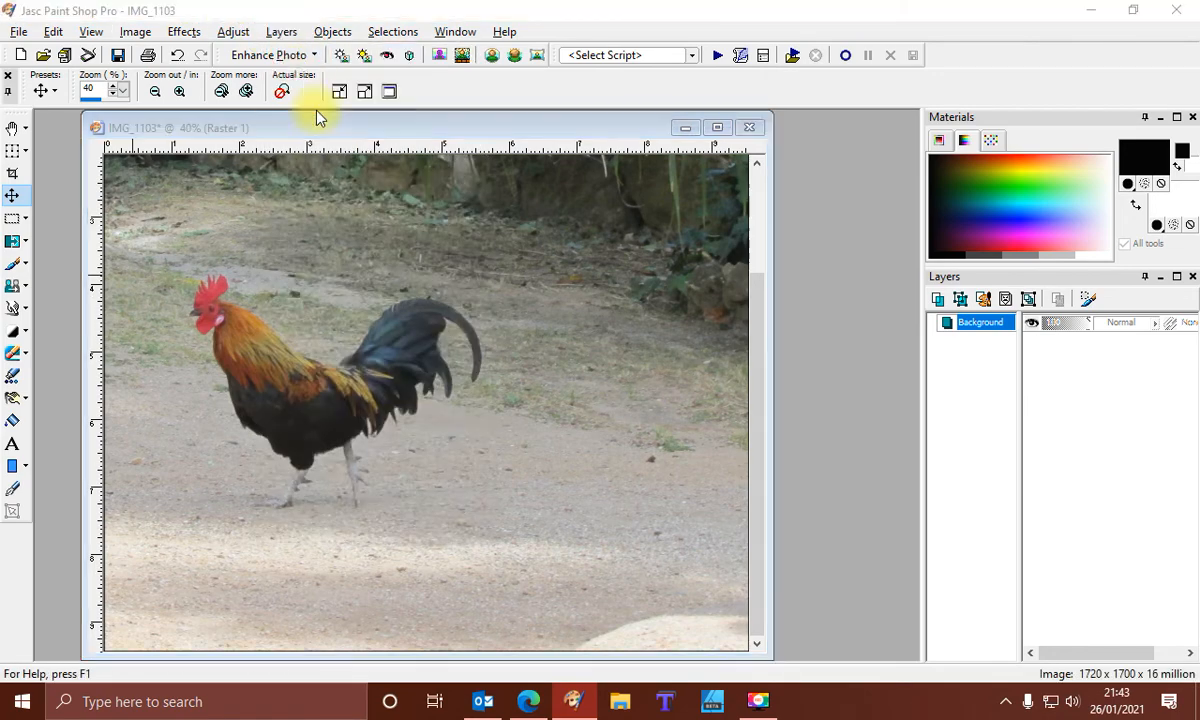
{"action": "left_click", "coordinate": [588, 553]}
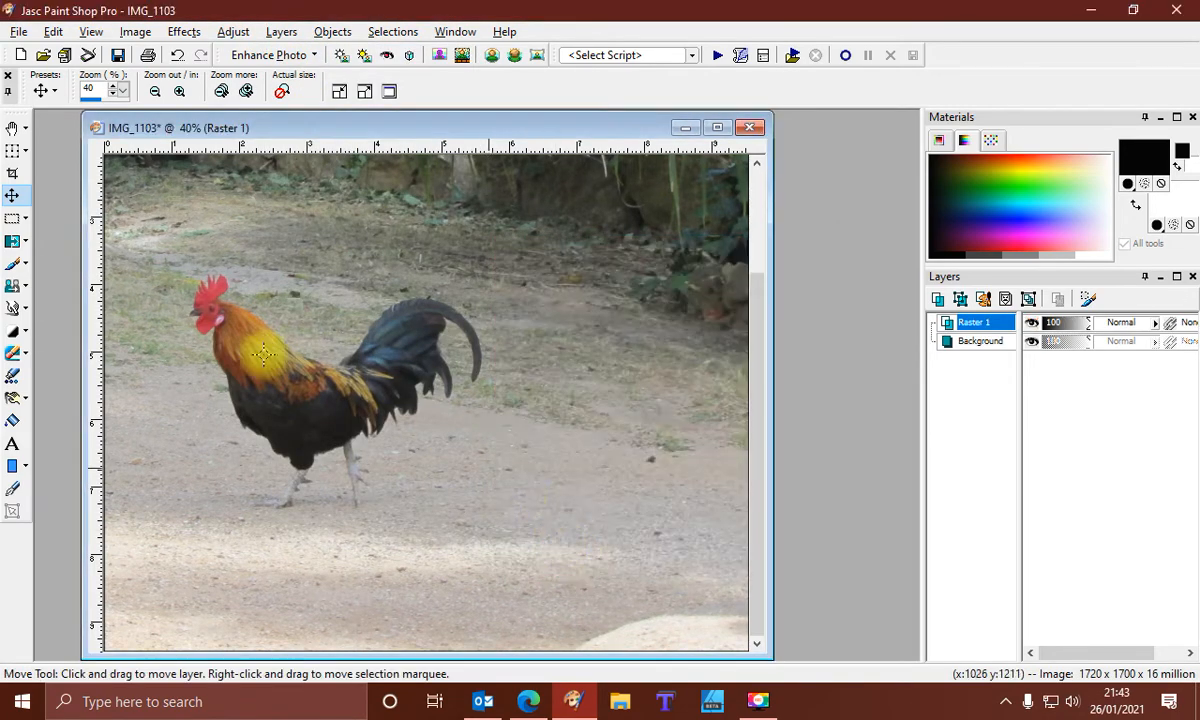
With the Picture Tube tool, pick the wm1 tube and stamp it once below the rooster
{"action": "left_click", "coordinate": [11, 378]}
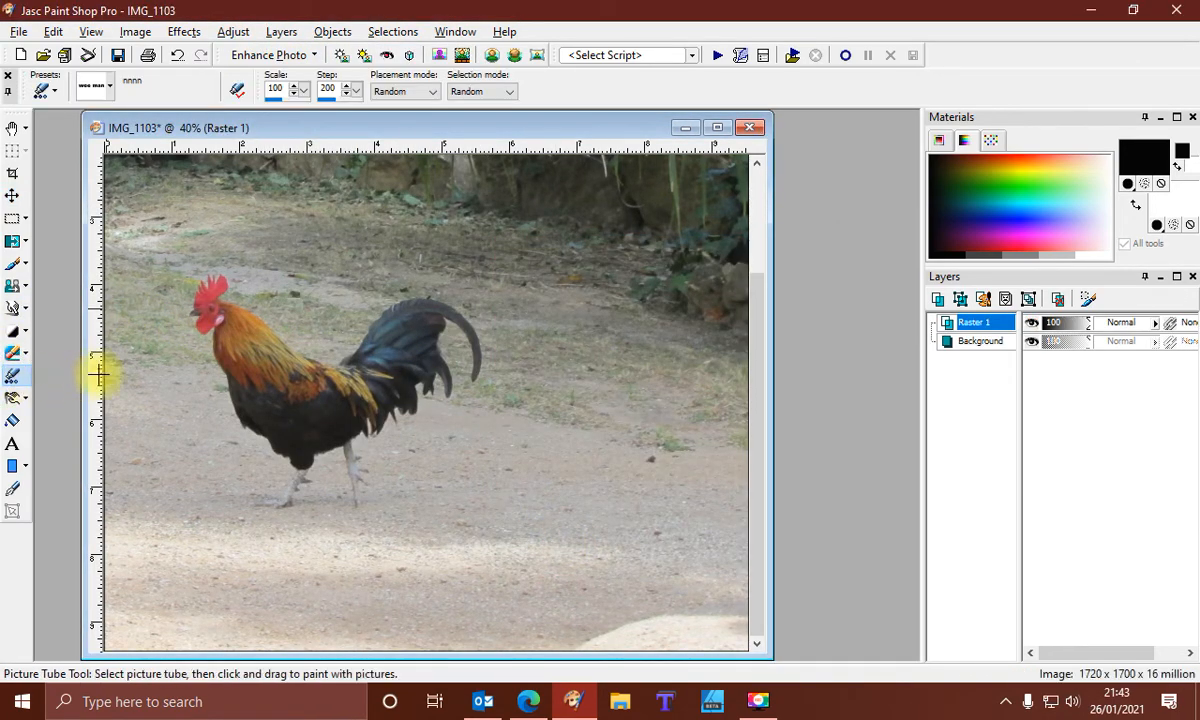
{"action": "left_click", "coordinate": [115, 89]}
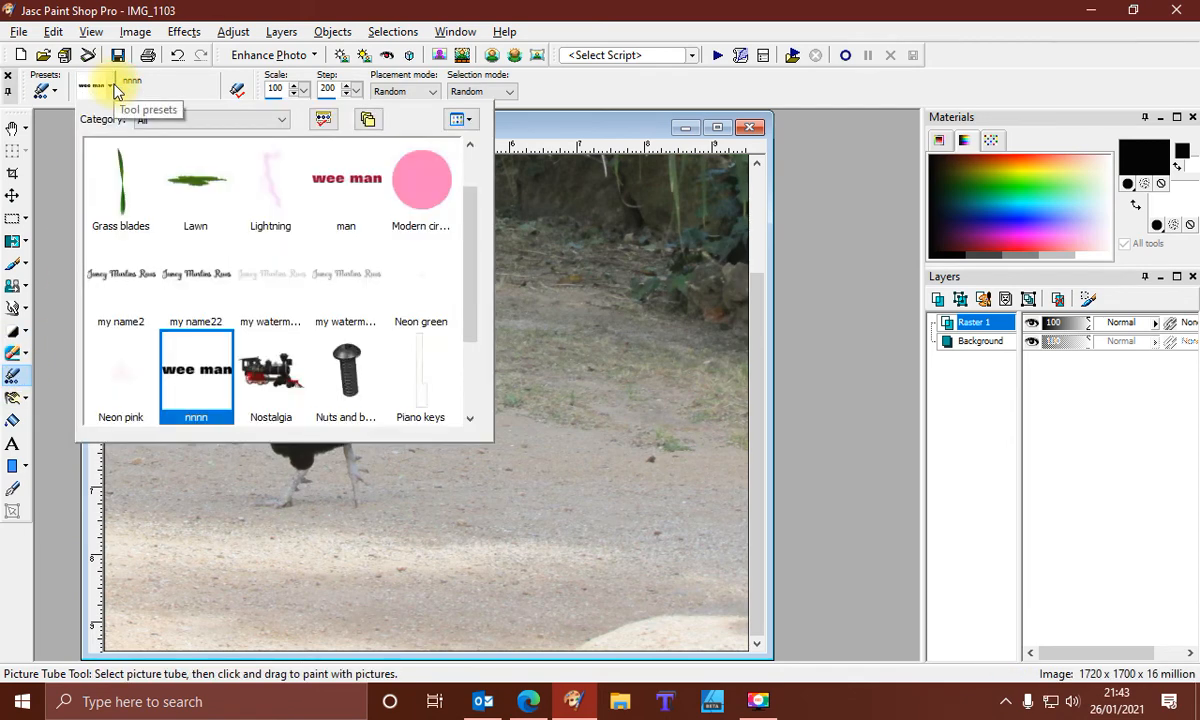
{"action": "scroll", "coordinate": [268, 260], "scroll_direction": "down", "scroll_amount": 1}
{"action": "scroll", "coordinate": [290, 400], "scroll_direction": "down", "scroll_amount": 1}
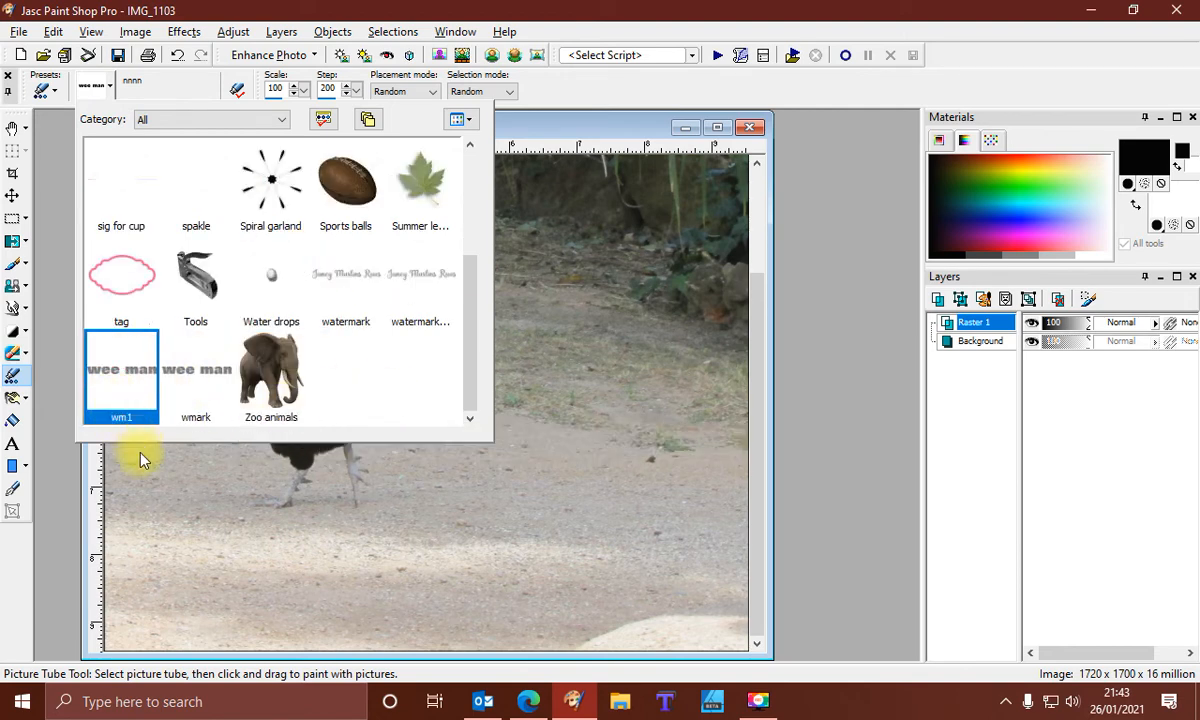
{"action": "left_click", "coordinate": [223, 508]}
{"action": "left_click", "coordinate": [476, 481]}
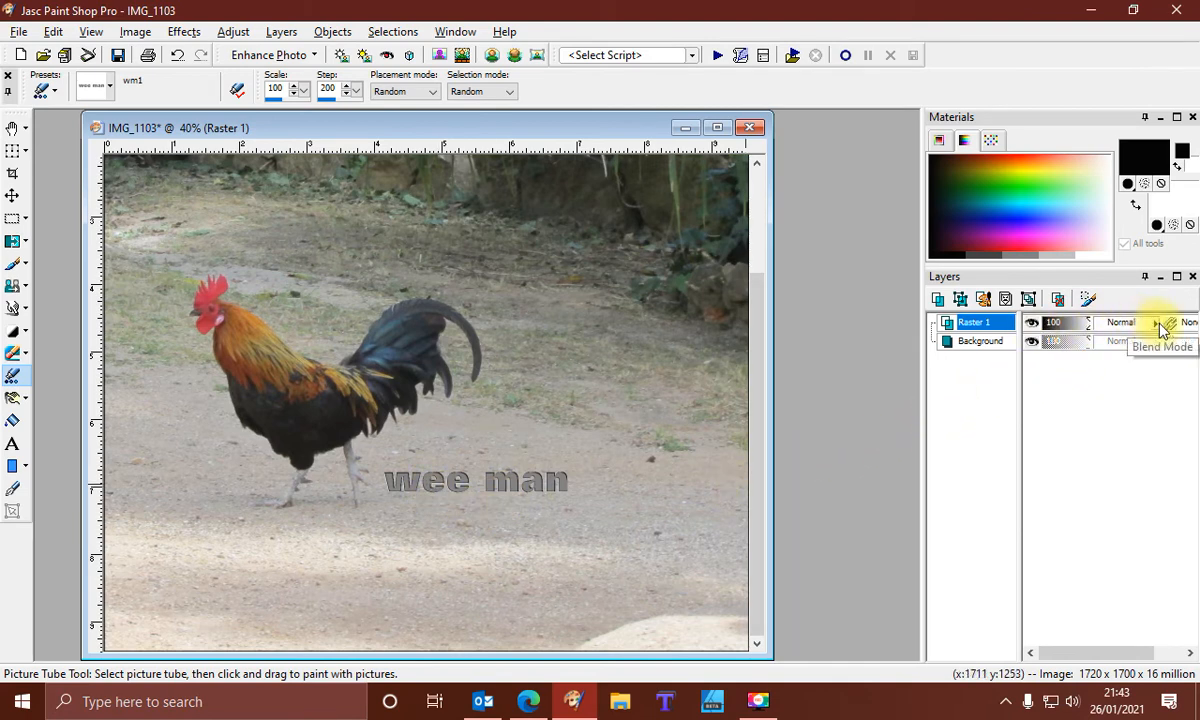
Set the stamped layer's blend mode to Overlay and move it up and left onto the rooster's chest
{"action": "left_click", "coordinate": [1157, 326]}
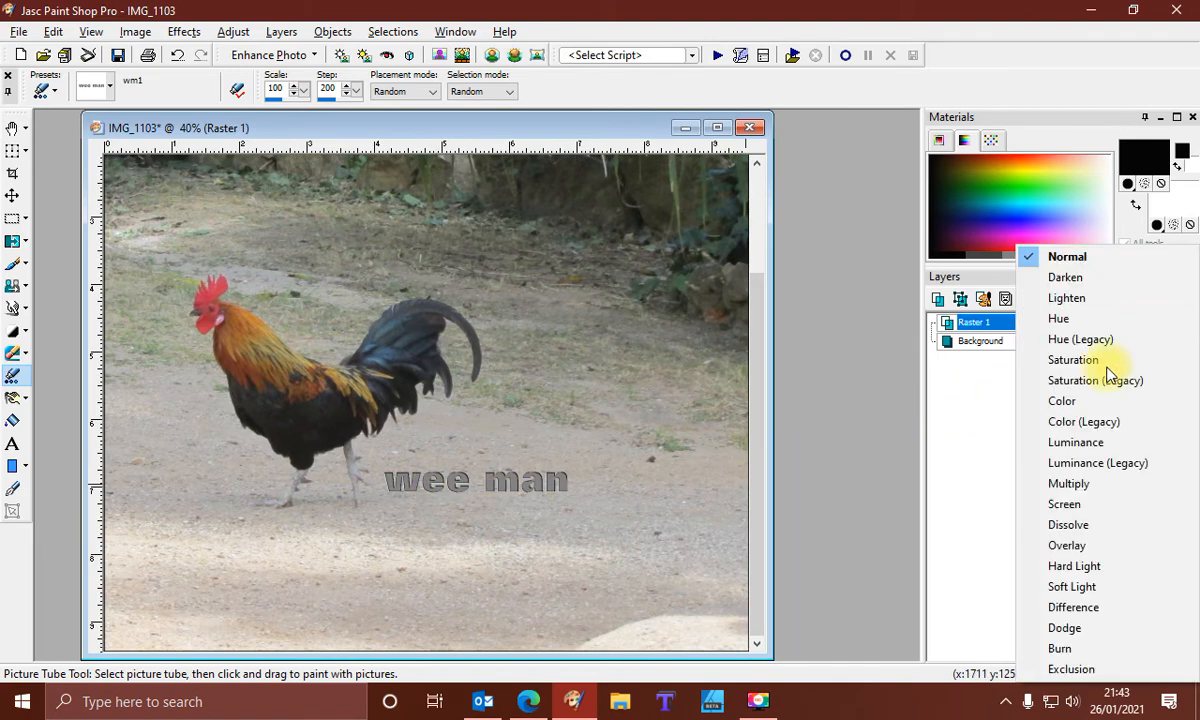
{"action": "left_click", "coordinate": [1052, 545]}
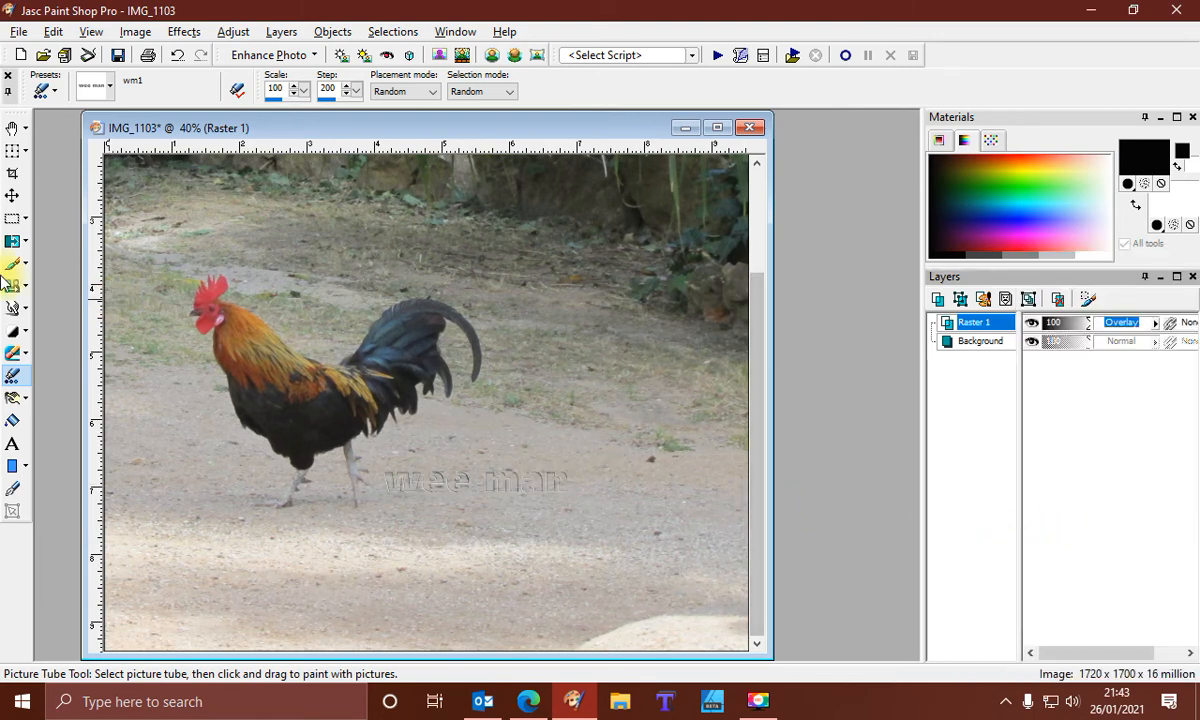
{"action": "left_click", "coordinate": [12, 195]}
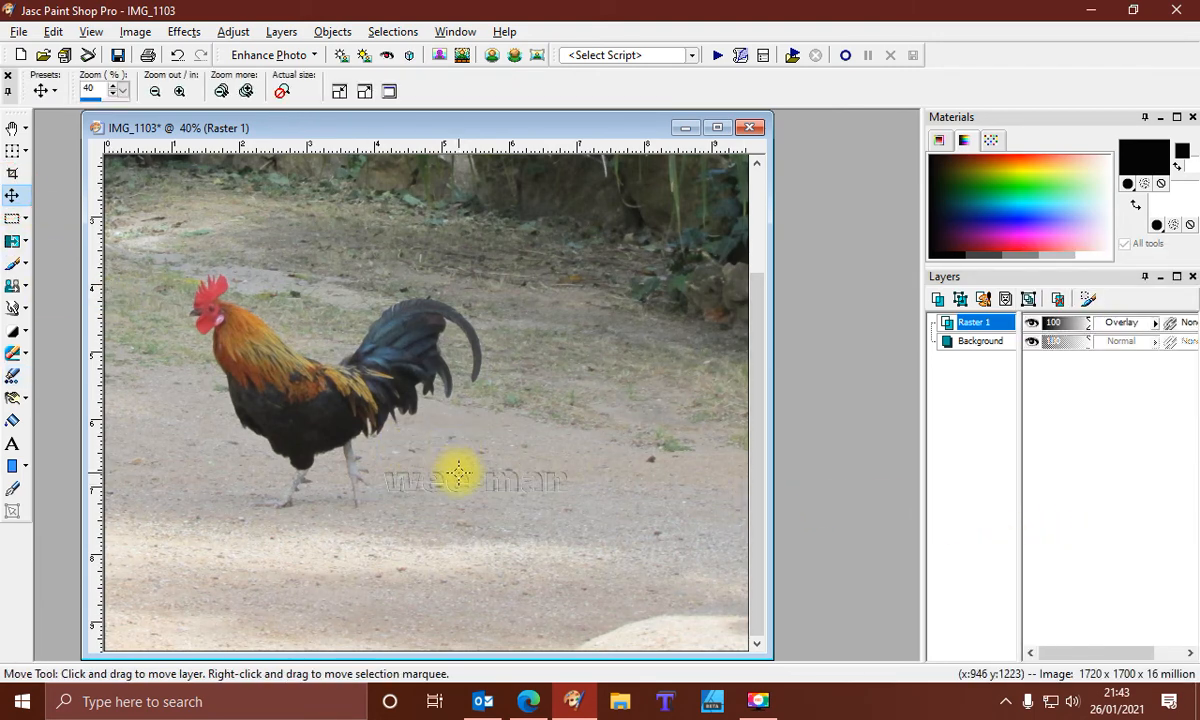
{"action": "left_click_drag", "start_coordinate": [458, 474], "coordinate": [244, 362]}
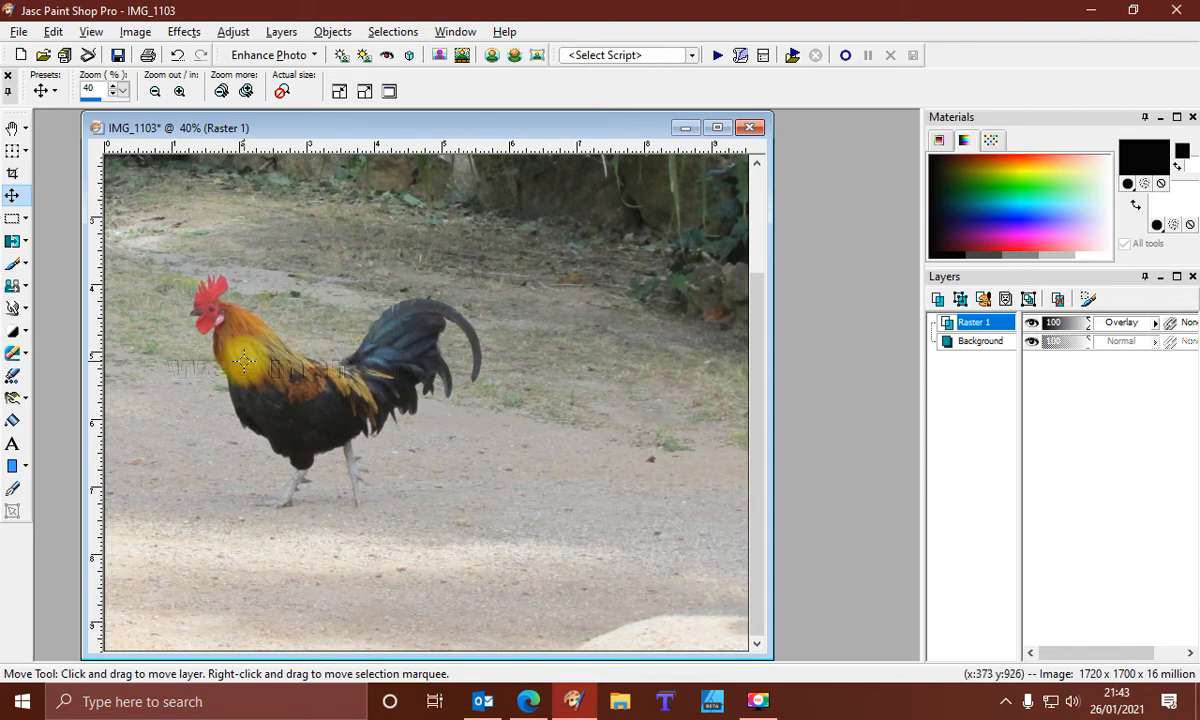
{"action": "scroll", "coordinate": [257, 495], "scroll_direction": "down", "scroll_amount": 1}
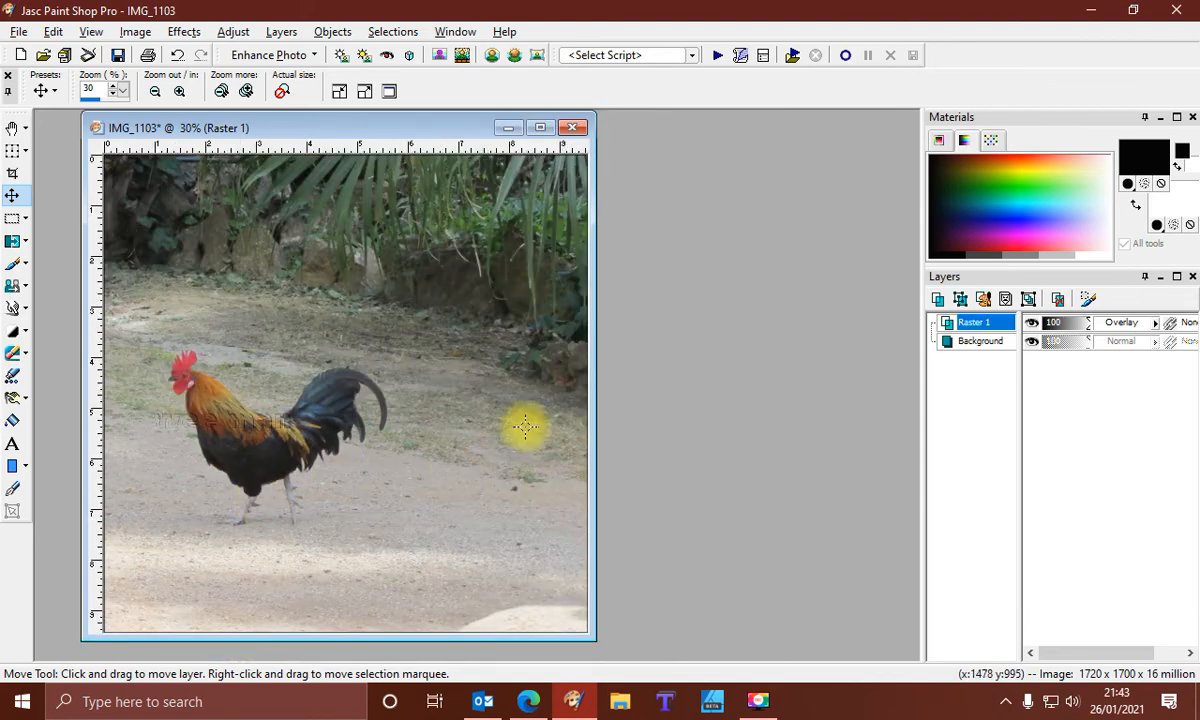